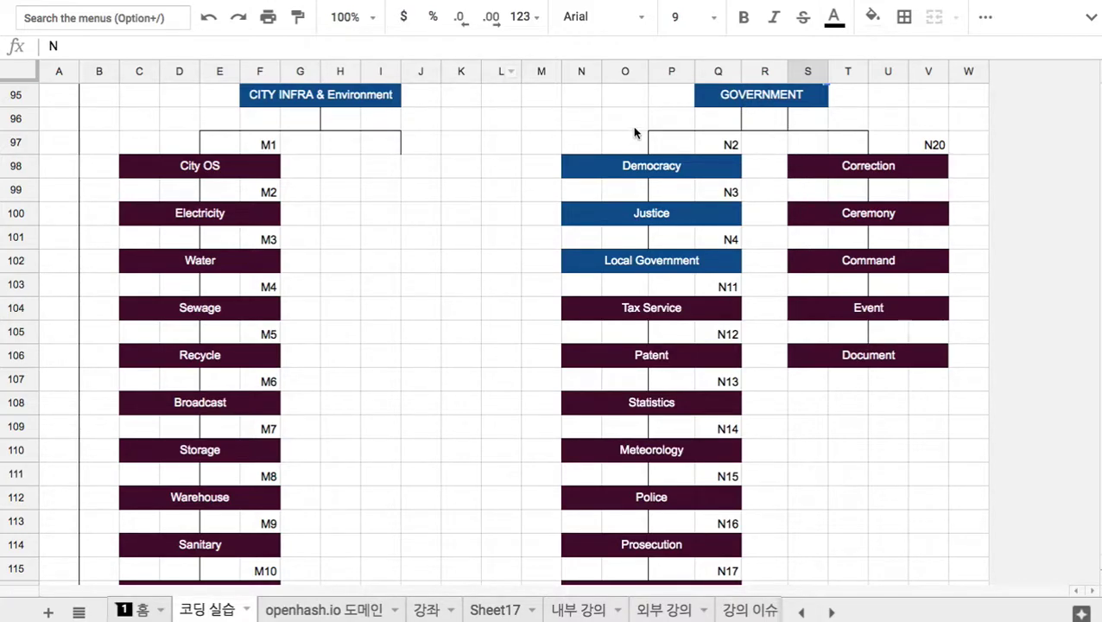
Review the GOVERNMENT branch of the chart and open the page linked from its GOVERNMENT heading.
drag(540, 118, 965, 521)
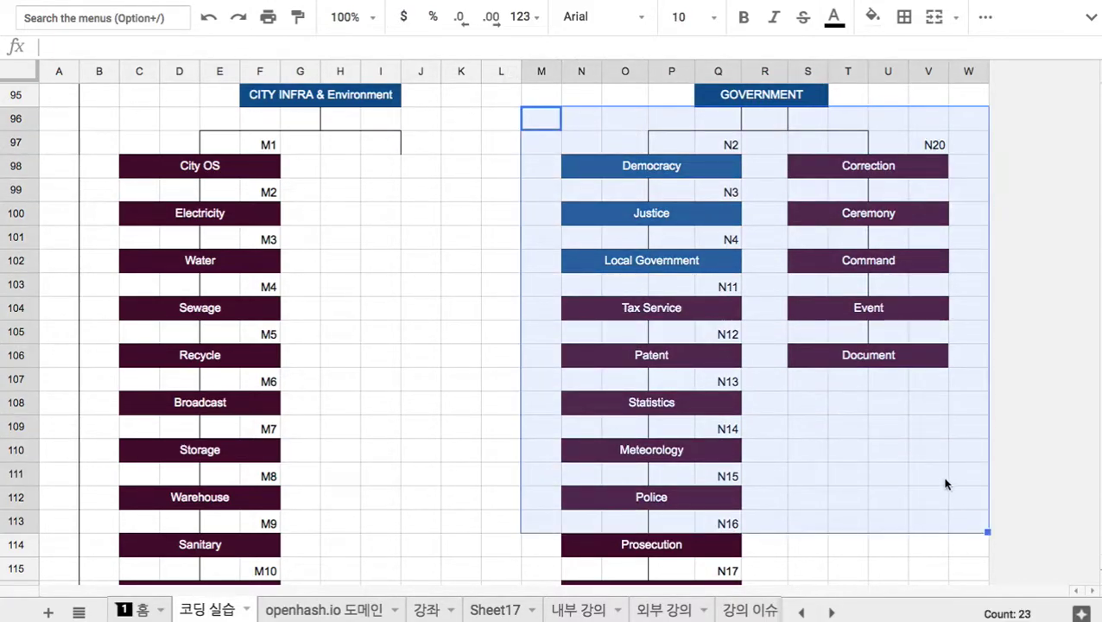
scroll(941, 475, down, 3)
scroll(939, 468, up, 1)
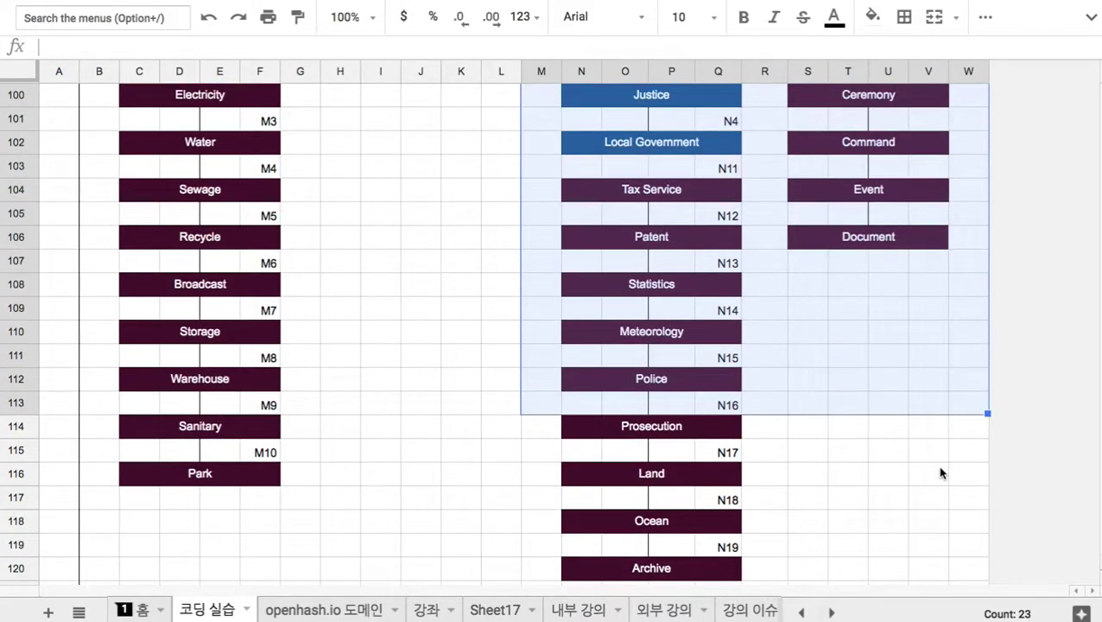
scroll(940, 471, up, 5)
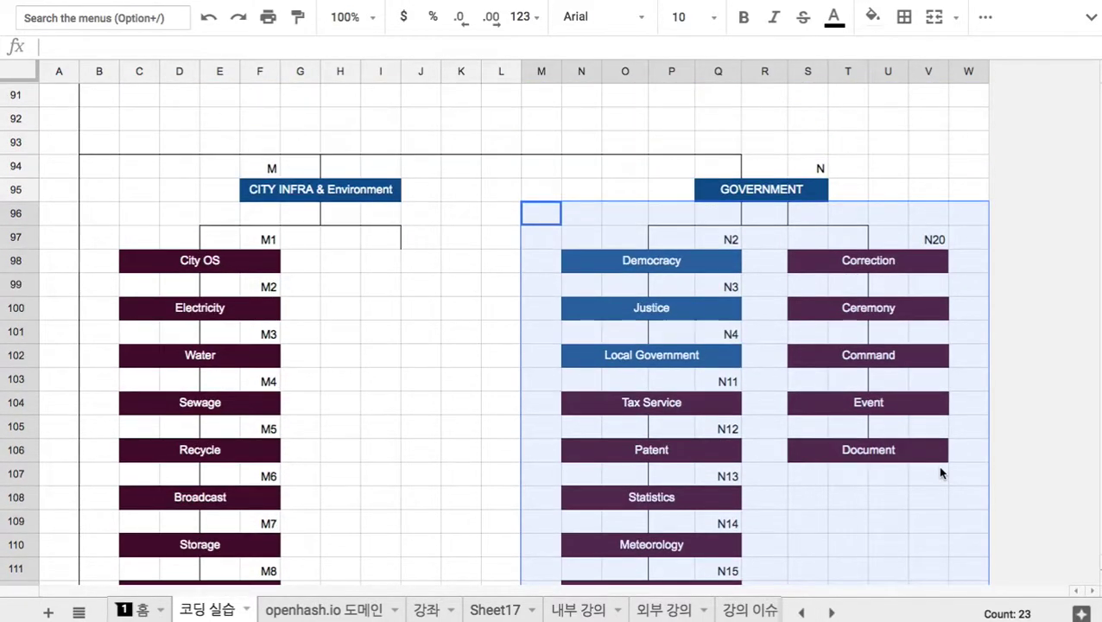
click(764, 192)
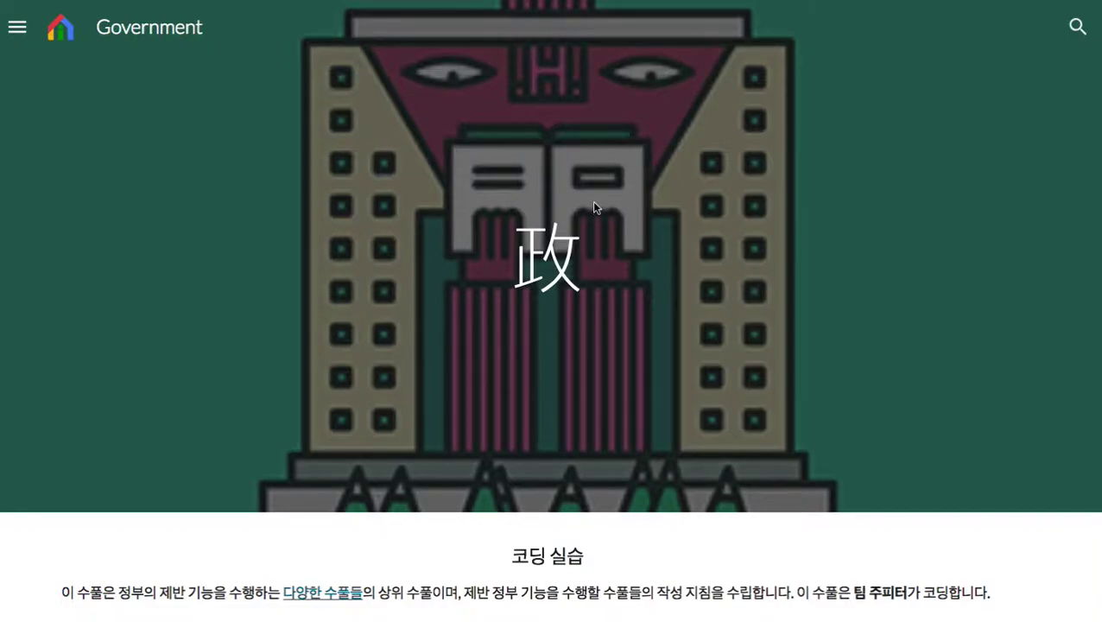
Examine the Government page from its header down to the common-language and automation sections, and return to the spreadsheet.
double_click(510, 252)
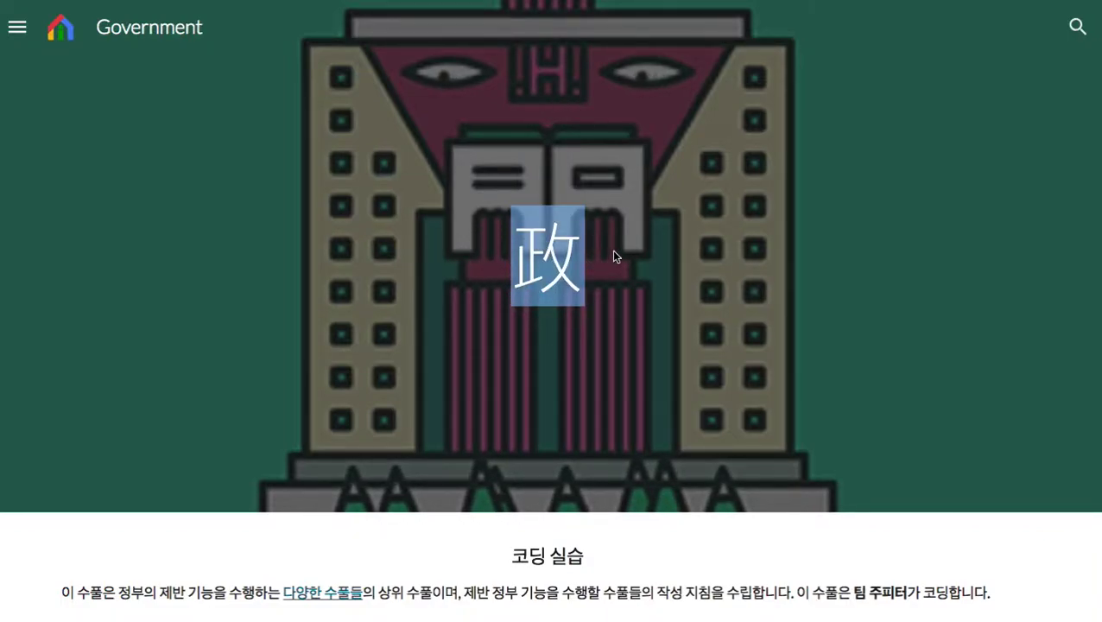
click(567, 255)
double_click(567, 255)
scroll(567, 256, down, 15)
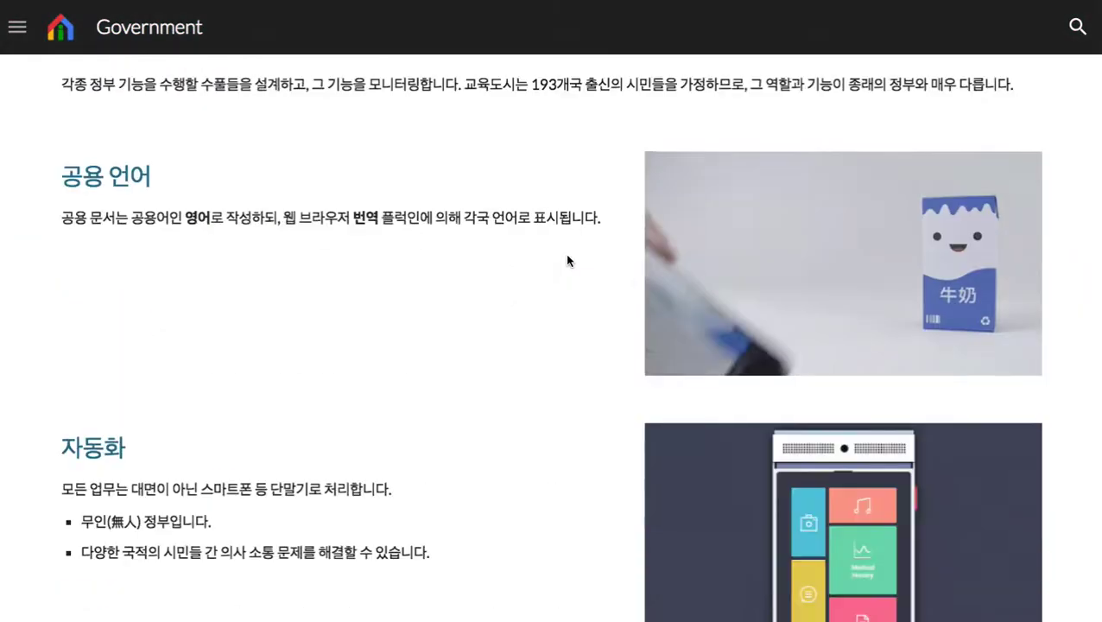
scroll(567, 260, up, 15)
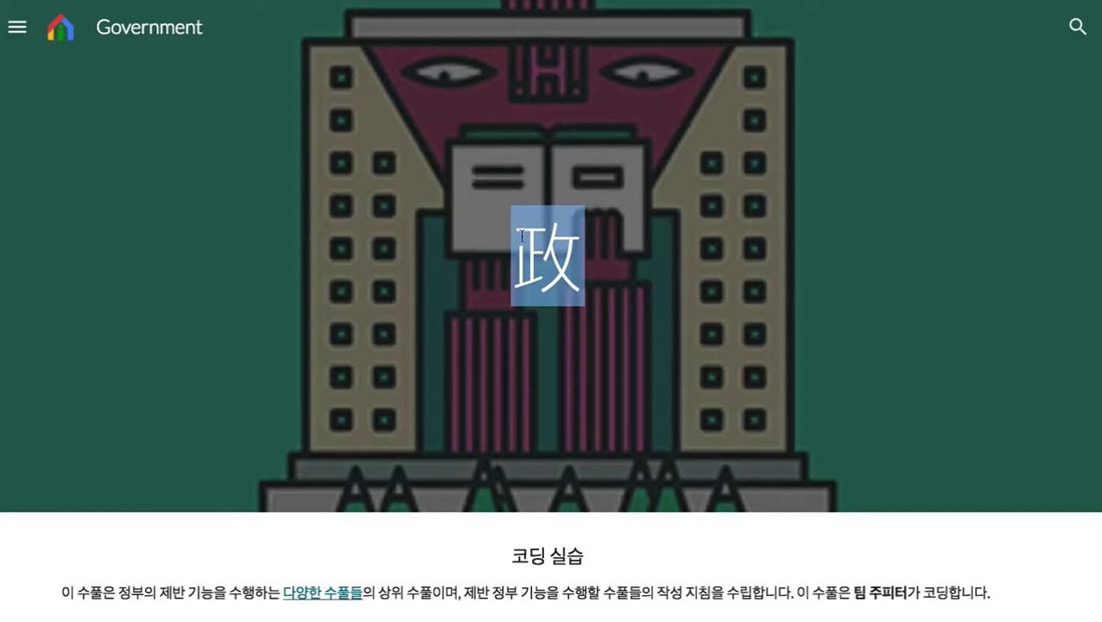
click(23, 33)
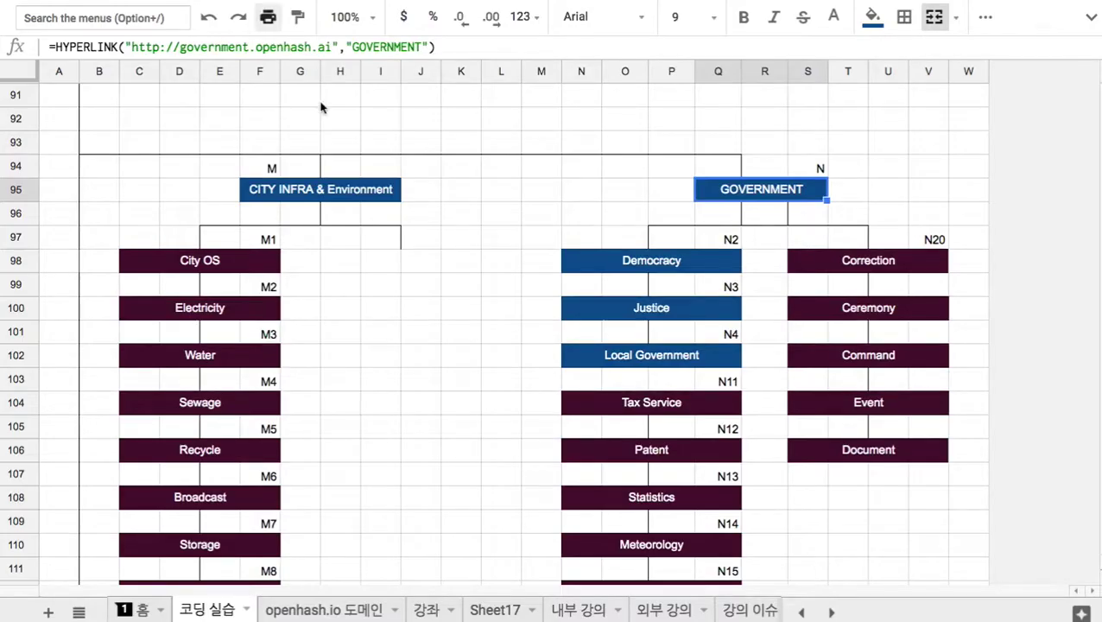
Enter "Government" as the title in the blue merged row 2 of Sheet17.
click(496, 610)
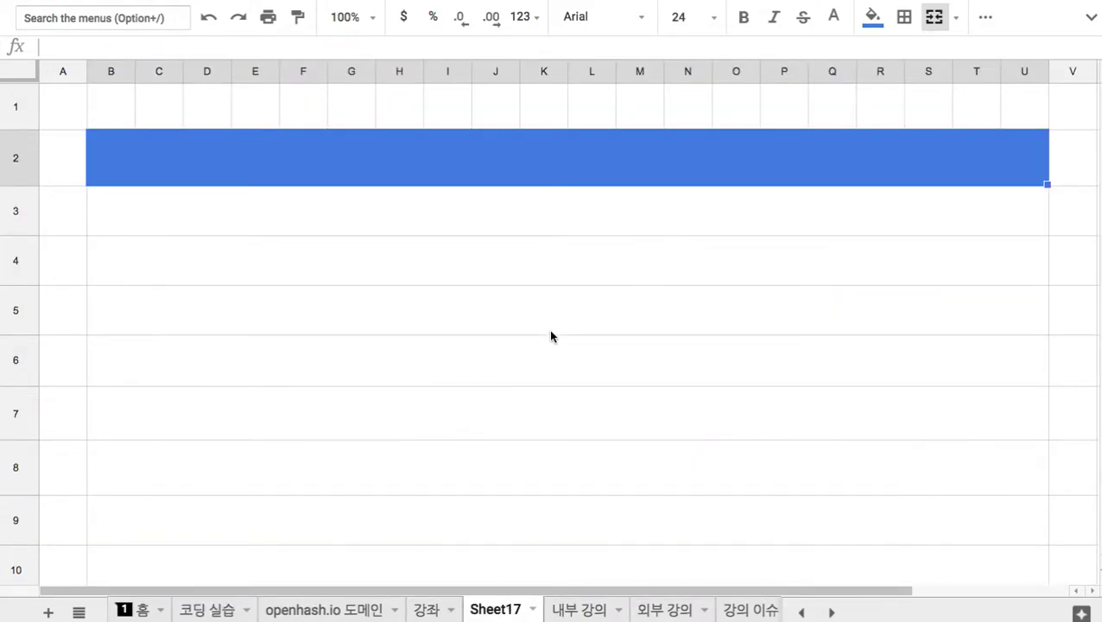
text(G)
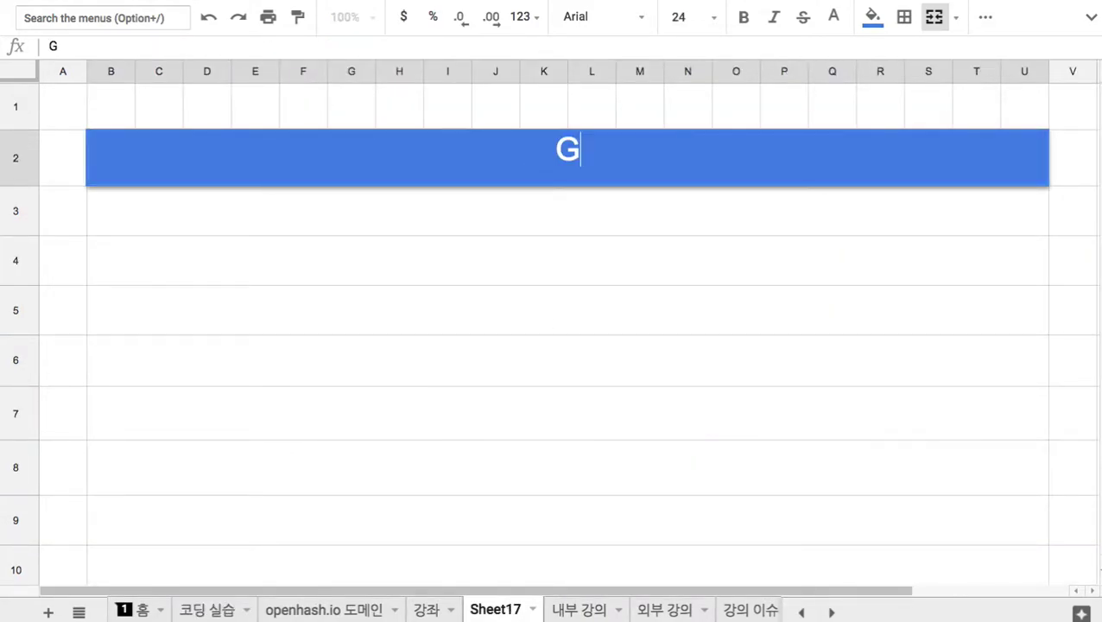
text(overnment)
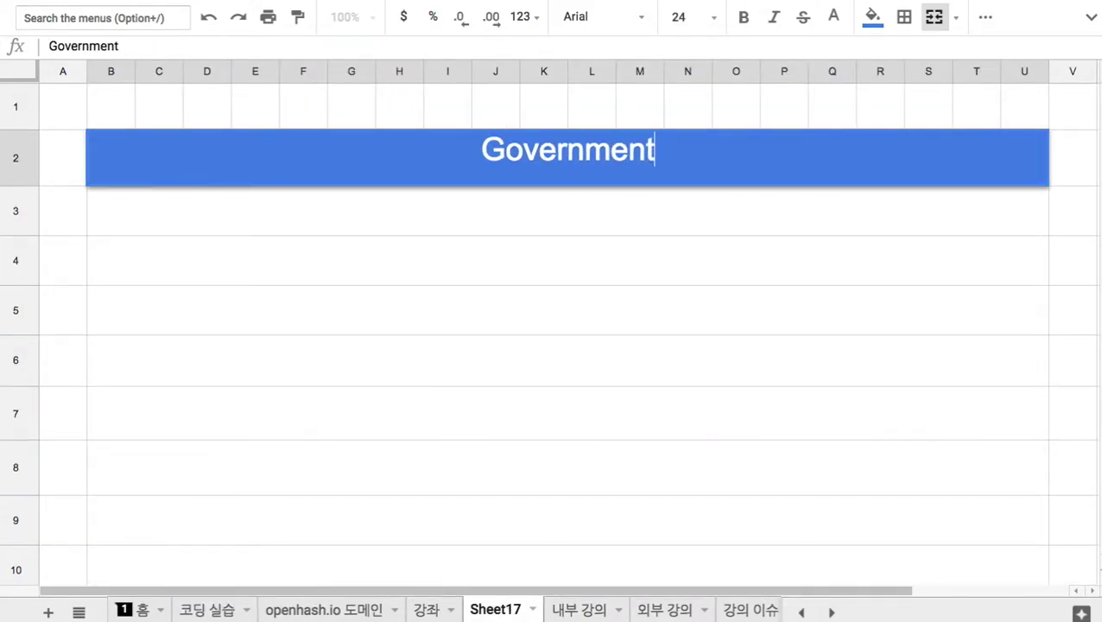
key(Return)
Enter "1. 교육도시 정부 - 제주특별자치도" in the row below the title.
text(1)
text(. ryd)
key(BackSpace)
key(BackSpace)
key(BackSpace)
text(공육도시)
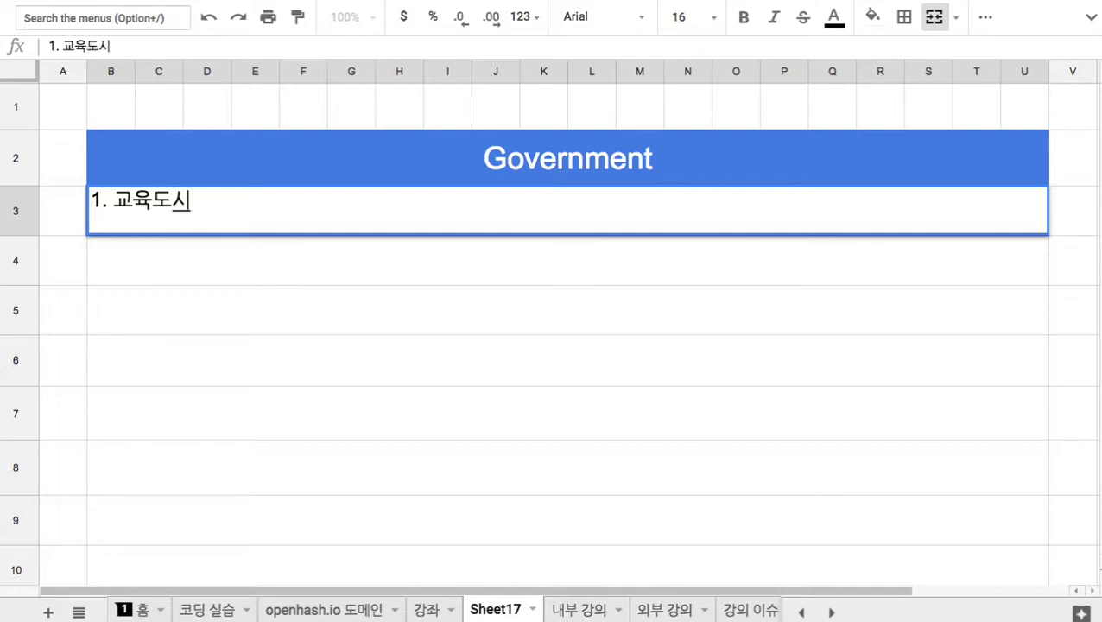
text( 정부)
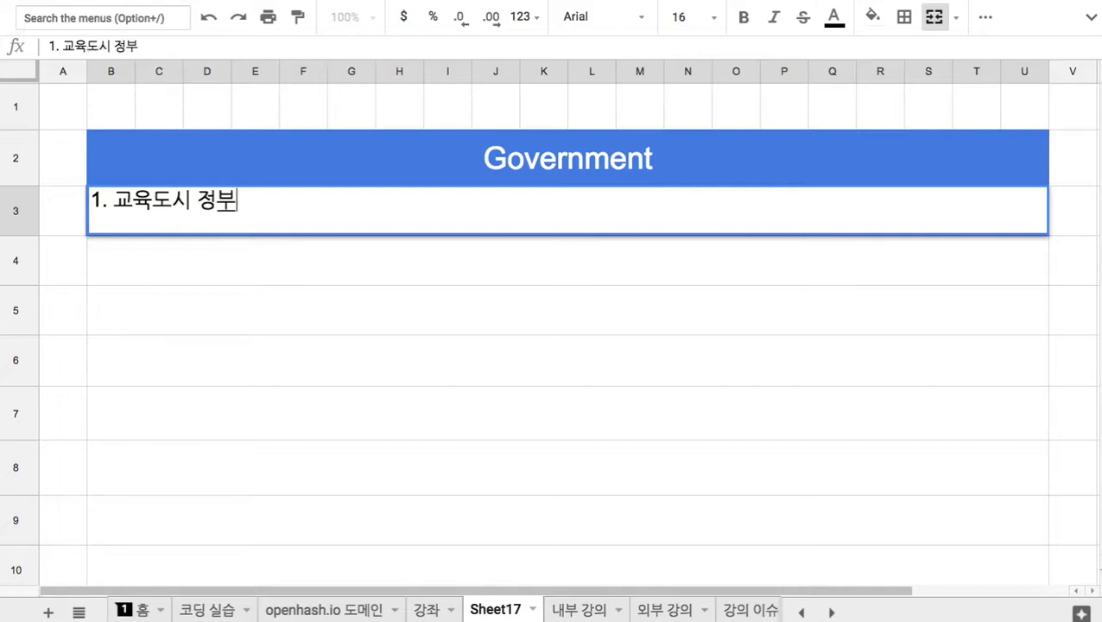
text( - 제주)
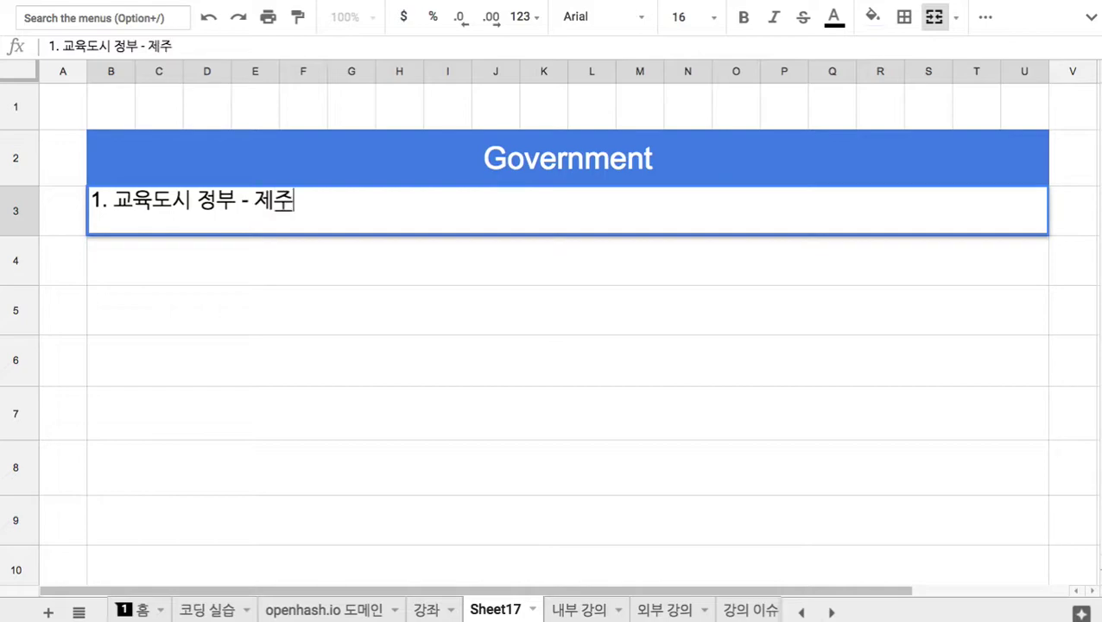
text(특벼별자치도)
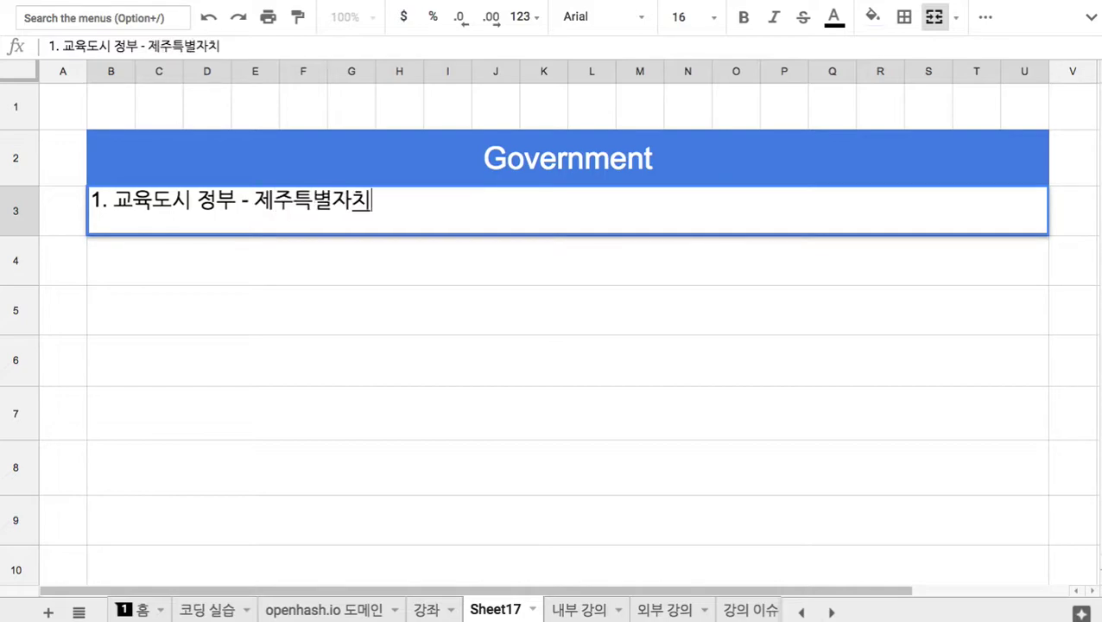
Insert "제주 AI " before "교육도시" in item 1.
click(113, 200)
text(ㅈ)
text(제주 AI )
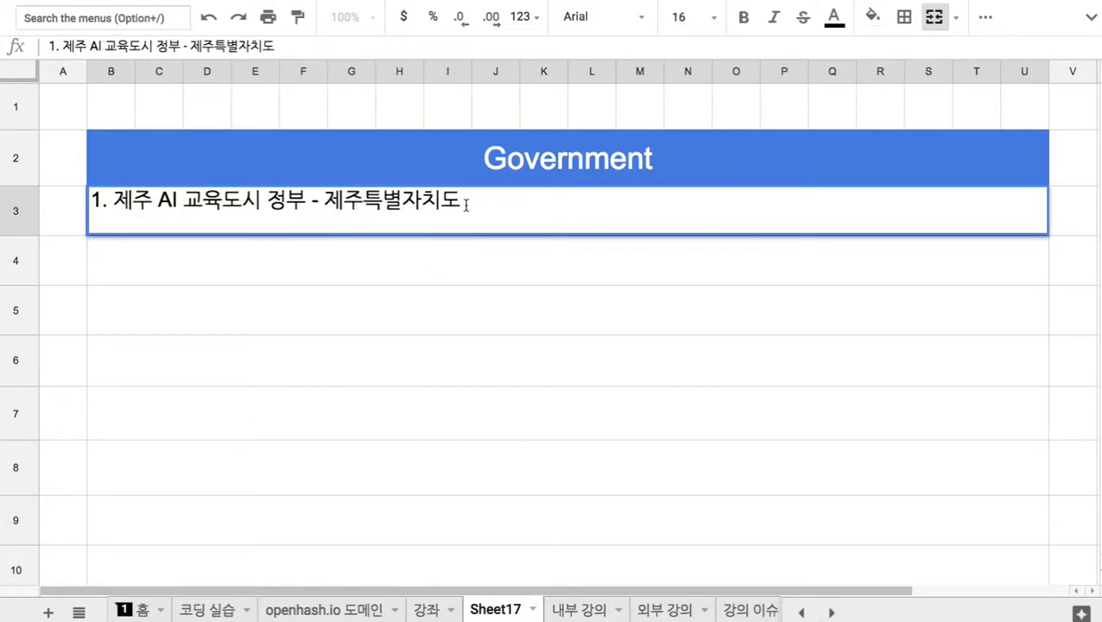
Extend item 1 with "특별자치법: 외교 국방을 제외한 모든 입법, 사법, 치안 등 자체 구성" at its end.
text( xmrquf)
key(BackSpace)
key(BackSpace)
key(BackSpace)
key(BackSpace)
key(BackSpace)
key(BackSpace)
text(특별자치법)
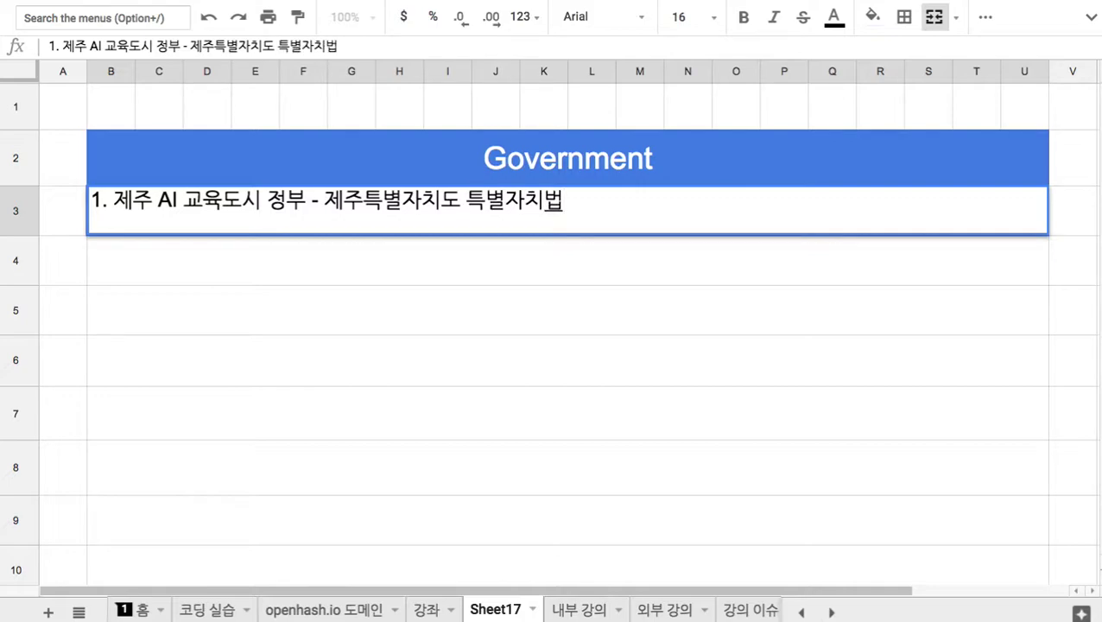
text(: 외교 국)
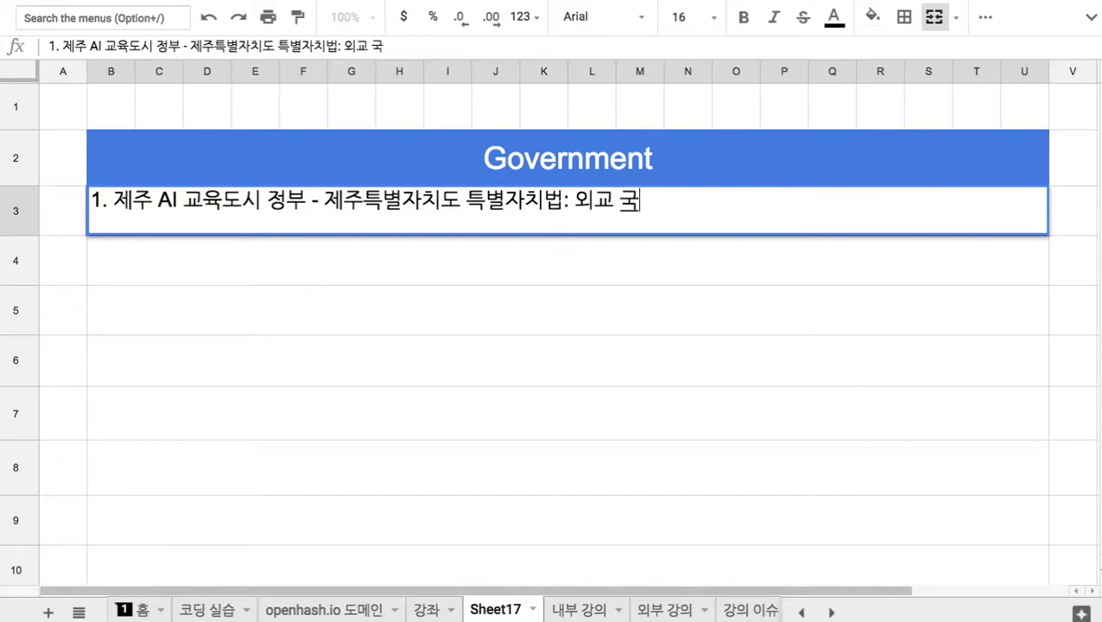
text(방을 제외한 모든 입법, 사법, 치안 등 자체 구성)
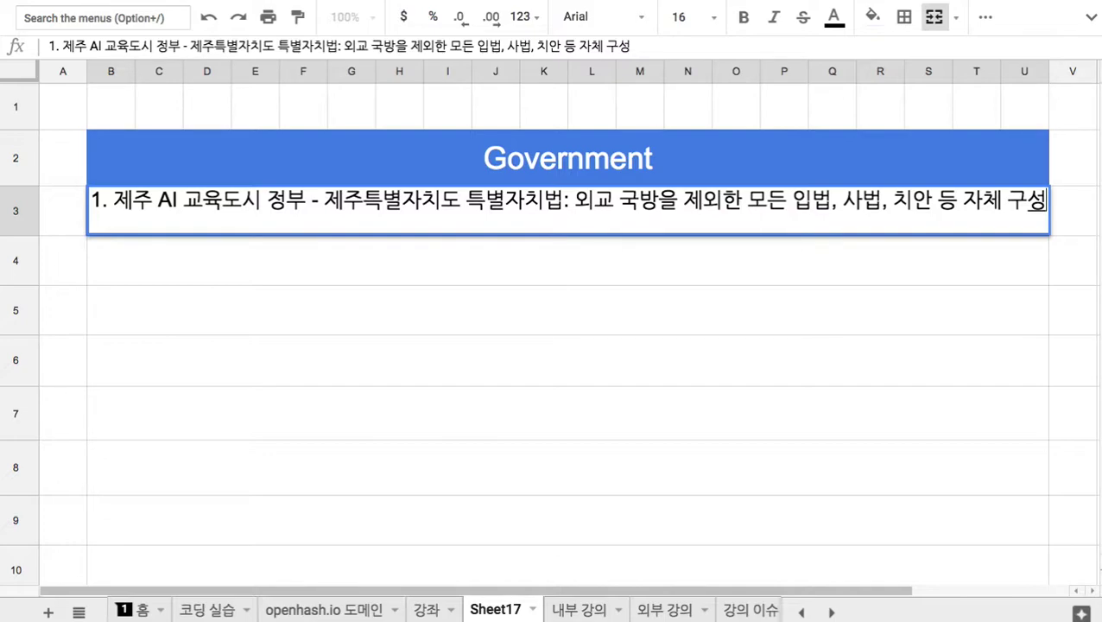
key(Return)
Enter "2. 지난 12년 간 큰 진전이 없었다." in row 4.
text(1)
key(BackSpace)
text(2. ㅈㅣ난 12년 ㄱㅏㄴ 큰 진전ㅇㅇ)
key(BackSpace)
text(ㅣ ㅇㅓㅂㅅㅇㅓㅆㄷㅏ.)
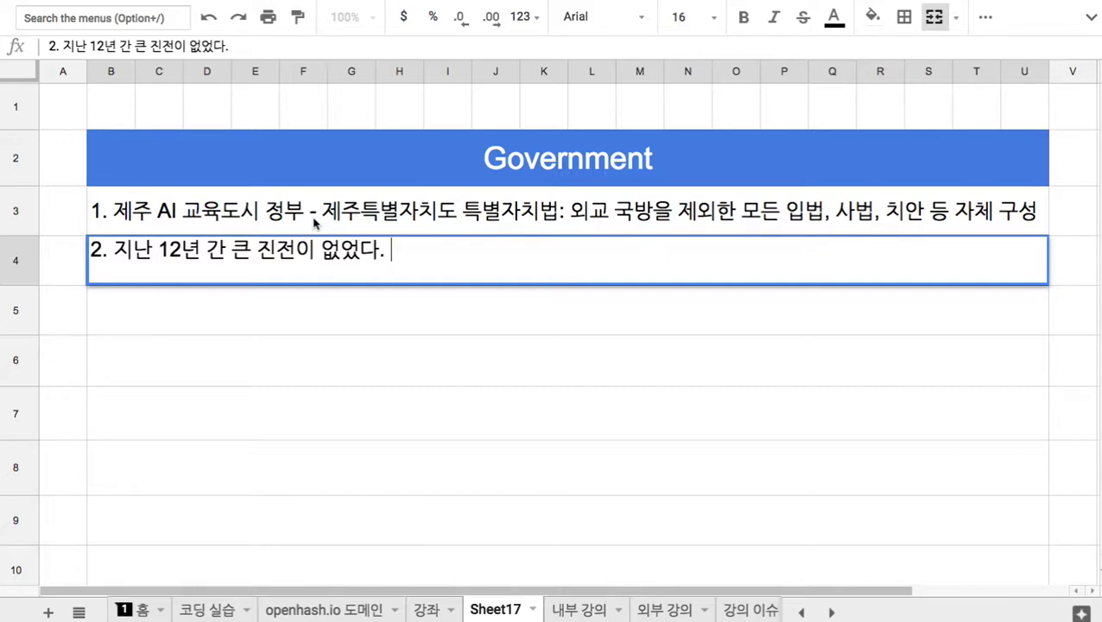
Enter "3. 외교 국방을 제외한 나머지 모든 정부을 코딩" in row 5.
click(343, 311)
text(3. )
text(외교)
text( 국방을 제)
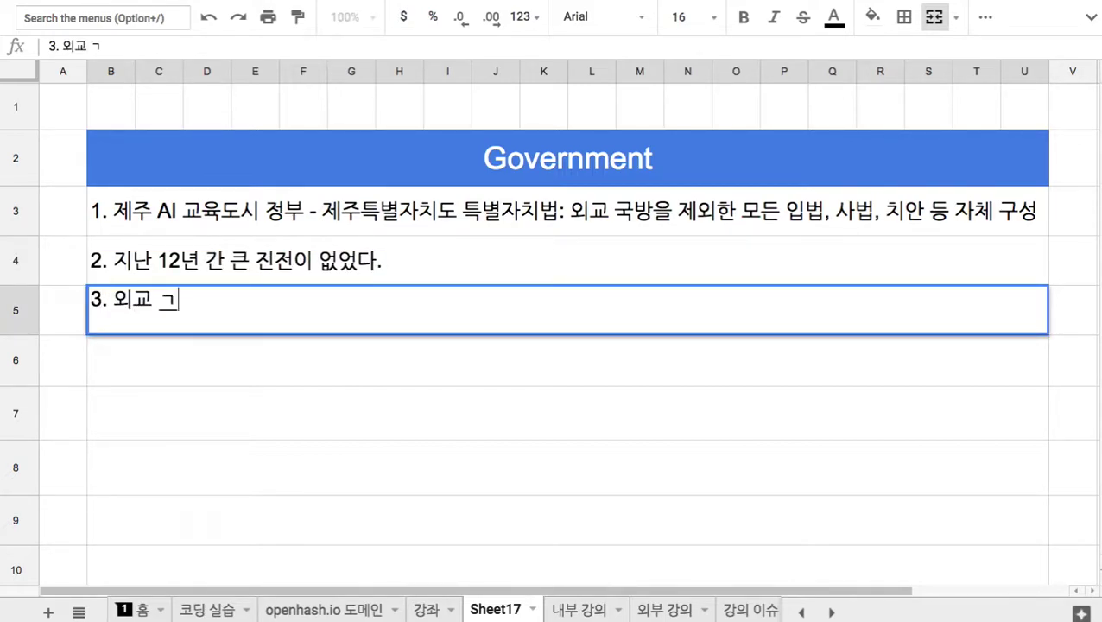
text(외한 ㅁ)
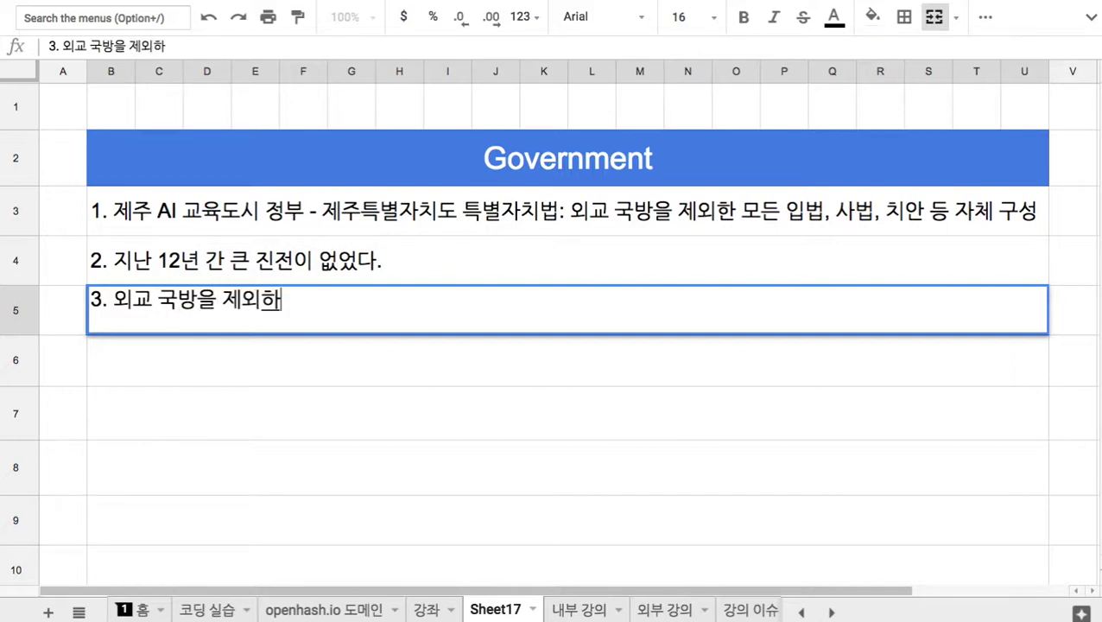
key(BackSpace)
text(나)
key(BackSpace)
key(BackSpace)
text(나머지 모)
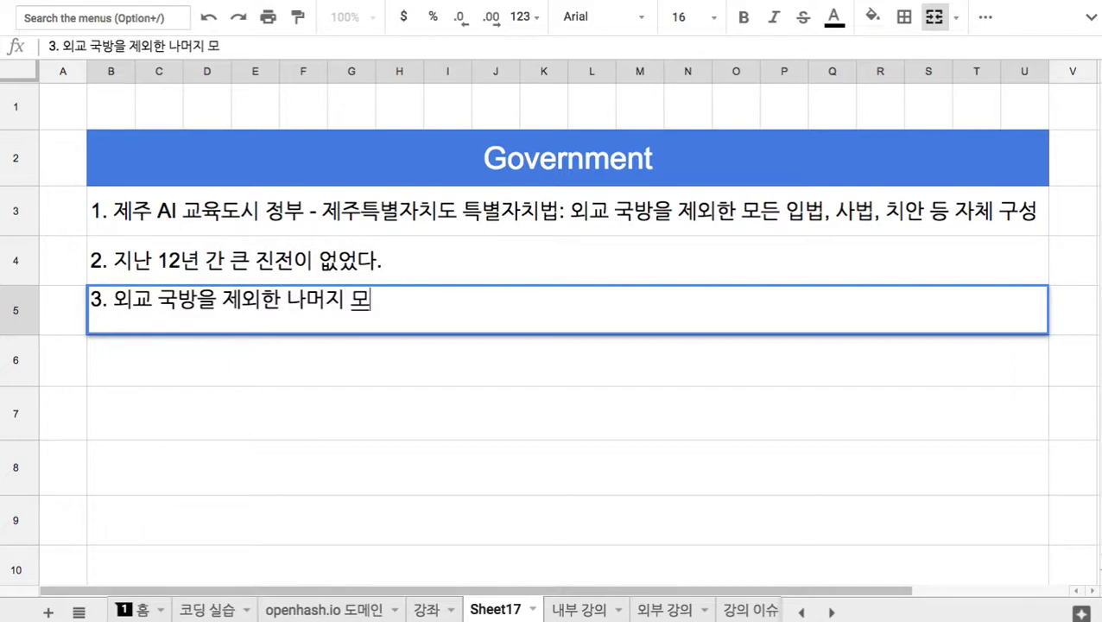
text(든 정부으ㄹ 코딩)
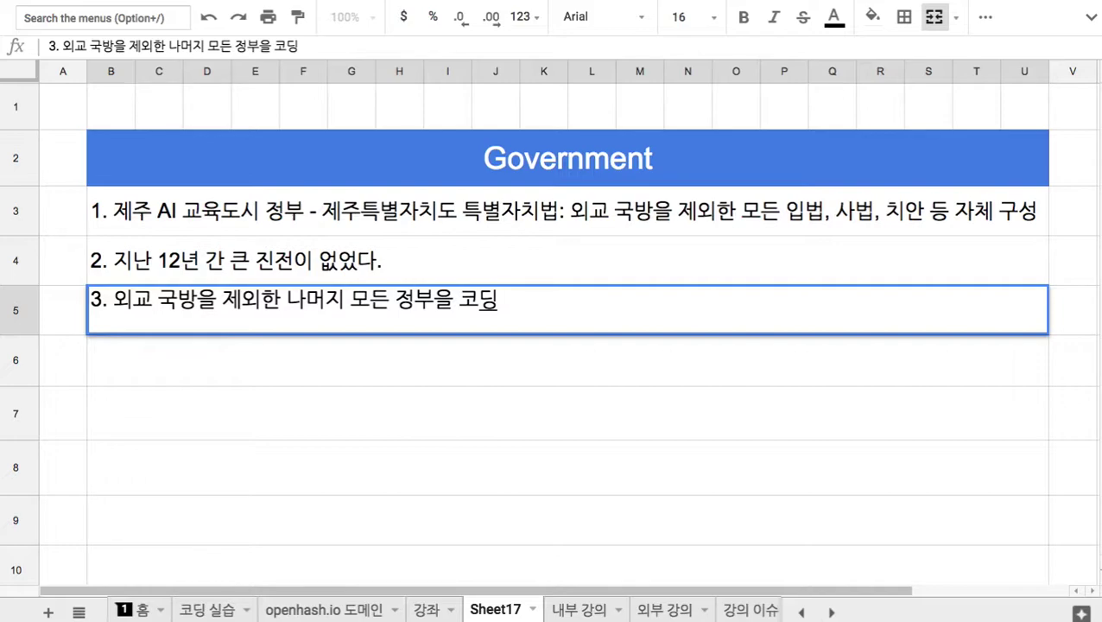
Extend item 3 with "=> AI 교육도시에 적용: 사법, 입법 기능도 포함." and highlight "AI 교육도시에" in it.
text( => AI)
text( 교육도시에 적요)
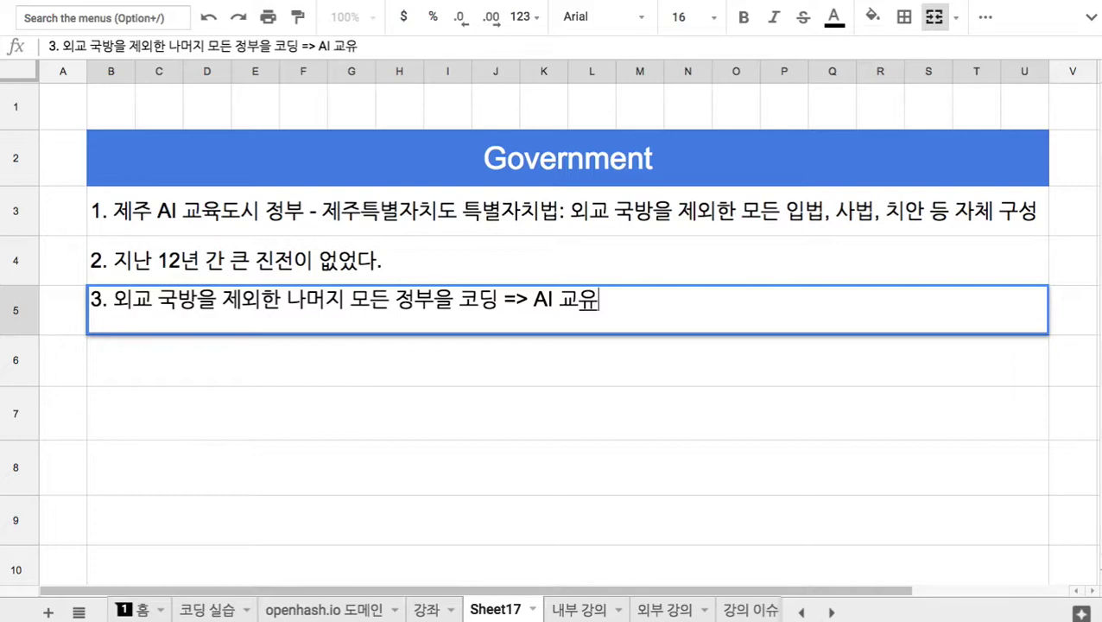
text(ㅇ)
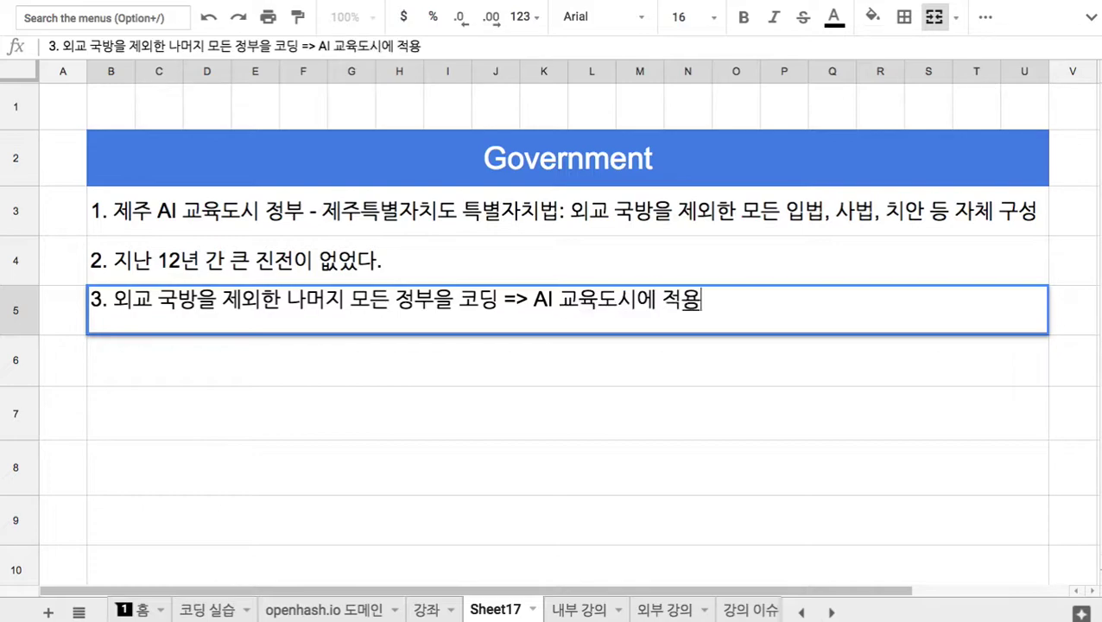
text(: 사법, )
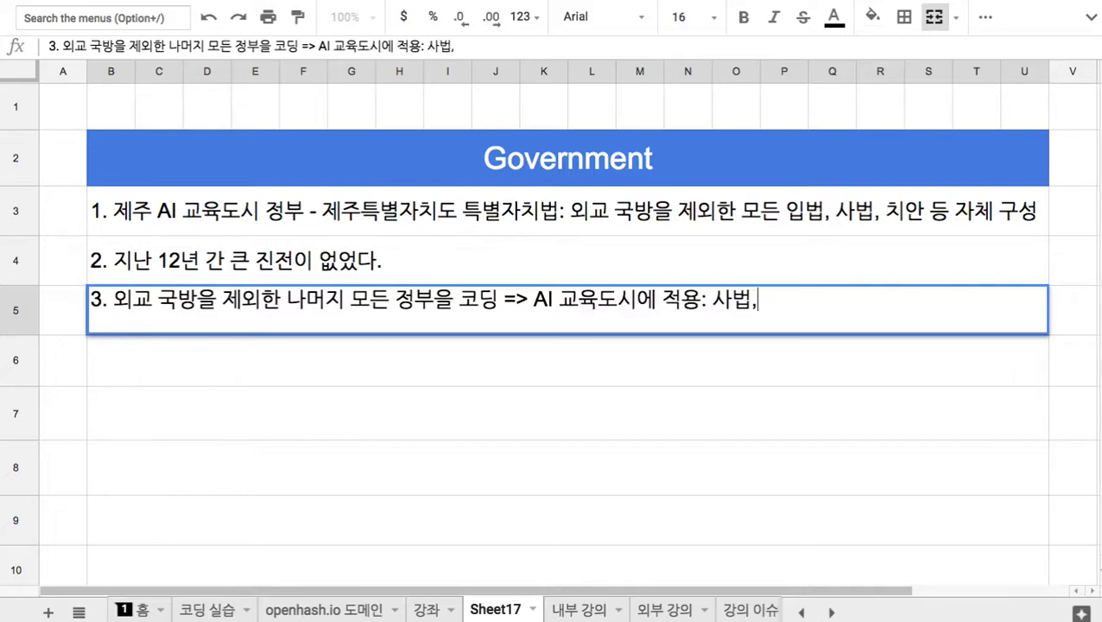
text(입법 기능)
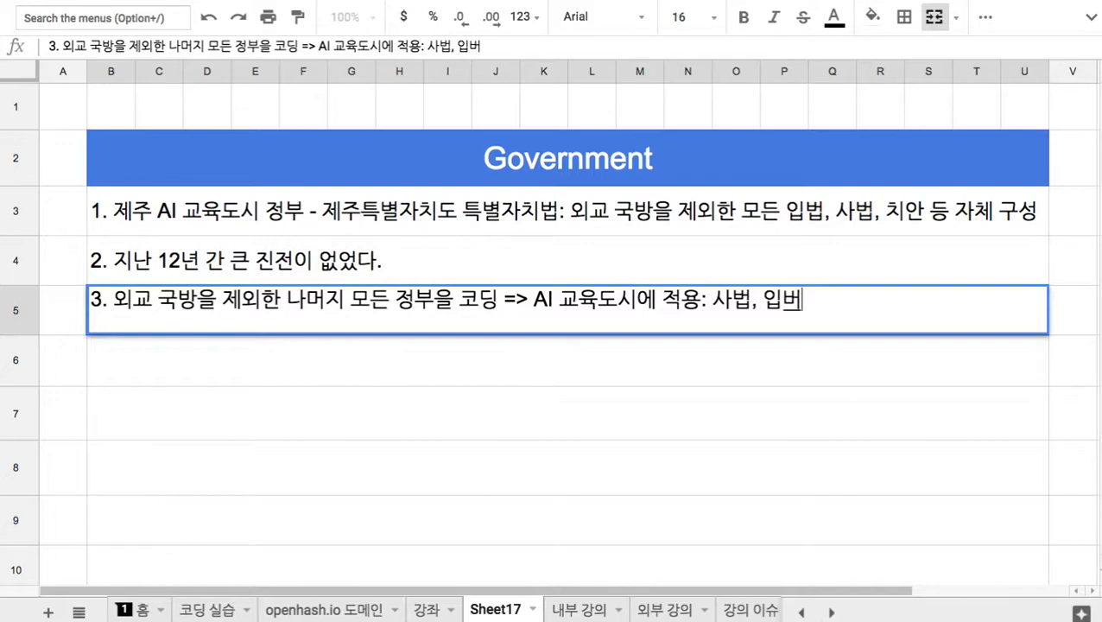
text(도 )
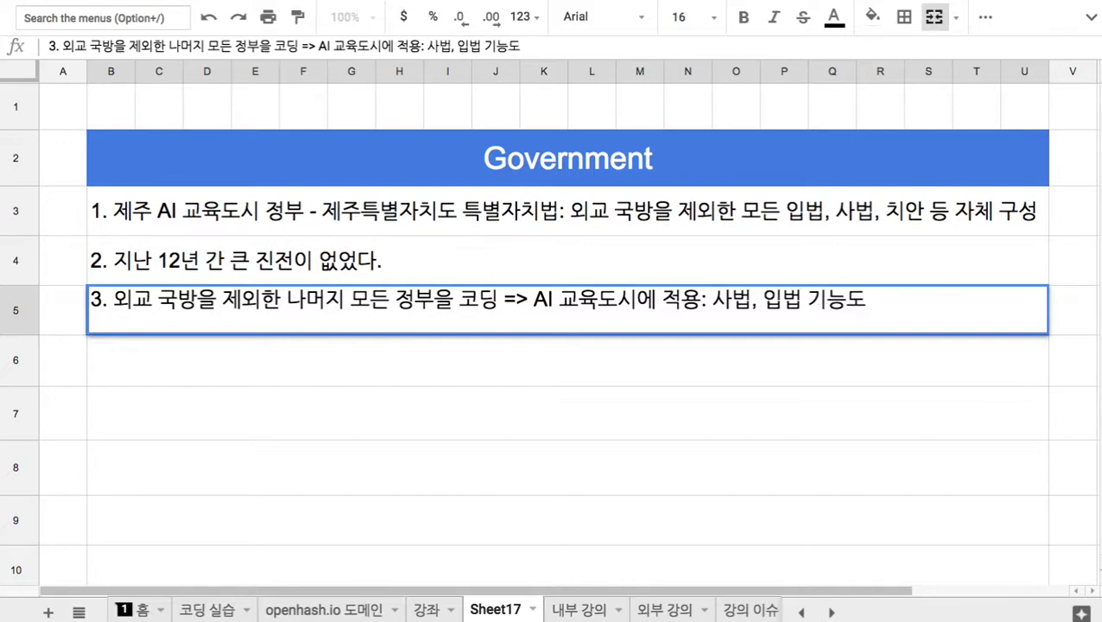
text(포함.)
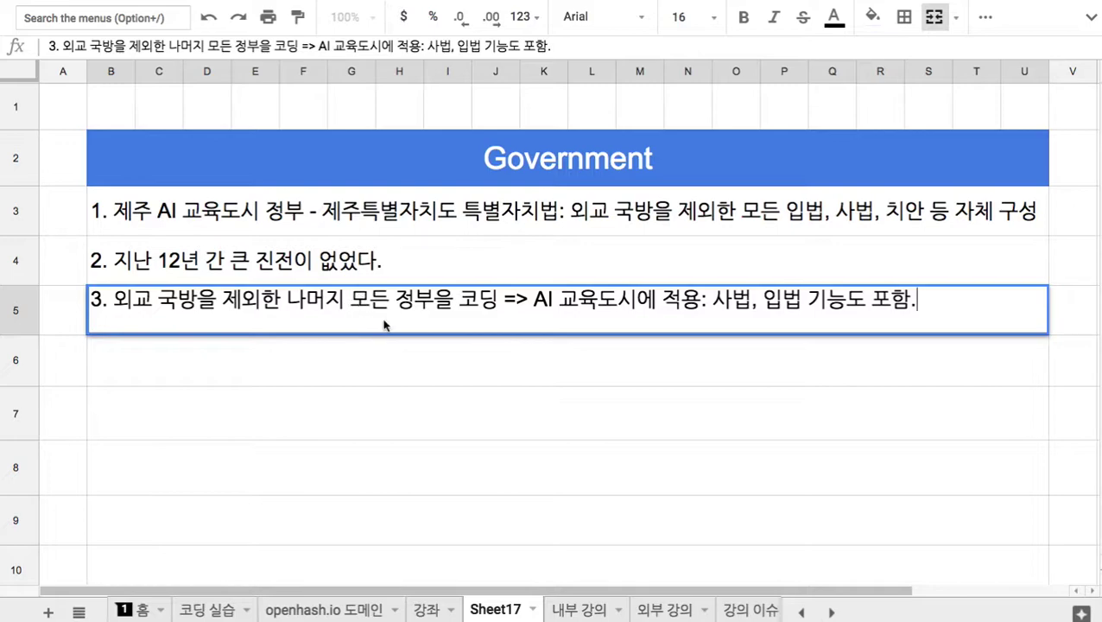
drag(529, 304, 669, 309)
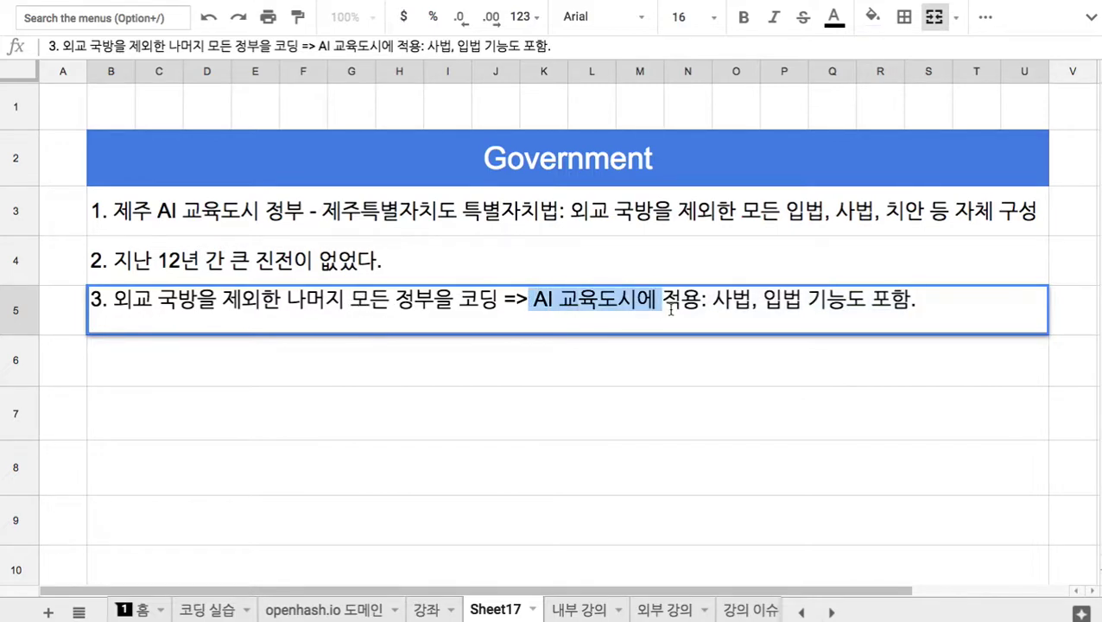
Enter "4. 193국가 출신의 시민들이 도시를 구성한다고 상정" as item 4 in row 6.
click(590, 363)
scroll(589, 363, down, 1)
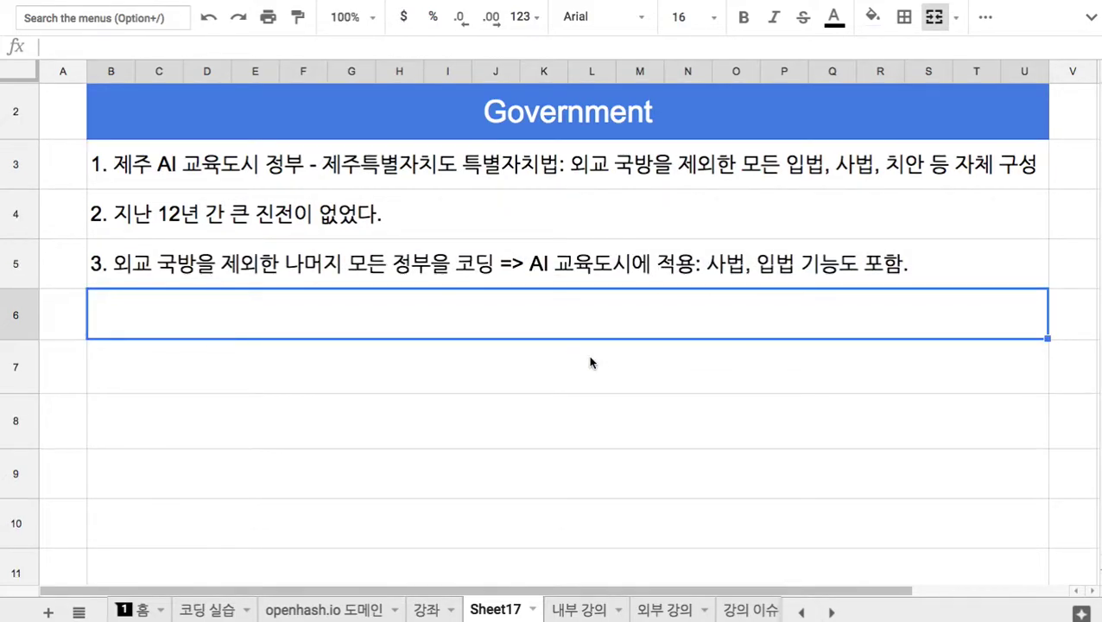
text(4. )
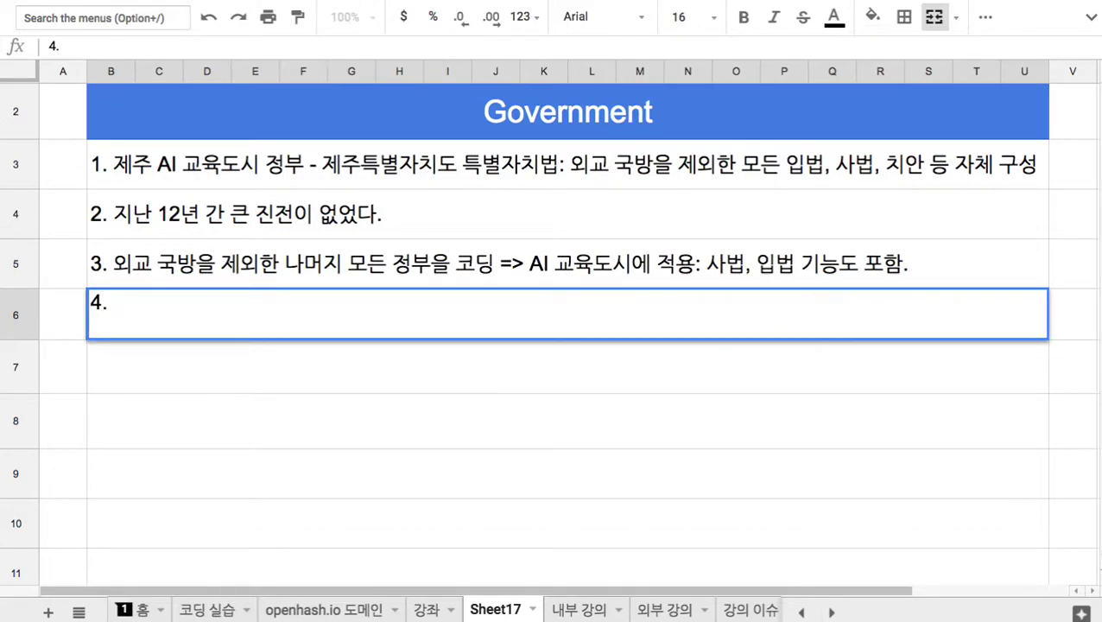
text(193)
text(국가 구)
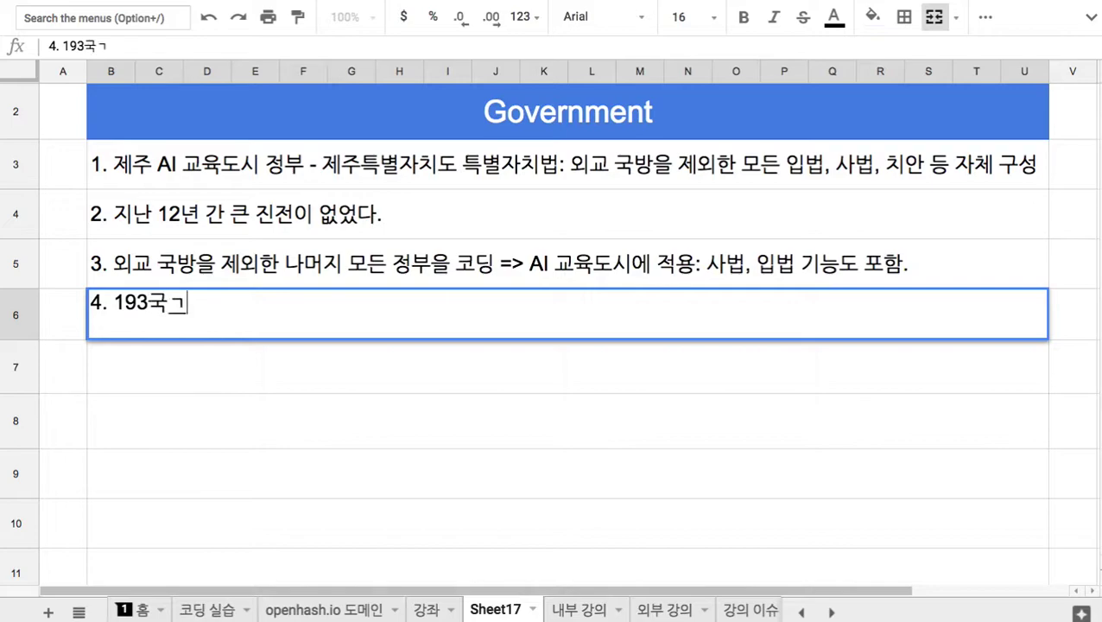
key(BackSpace)
text(시)
key(BackSpace)
text(춊신의 시민들이 )
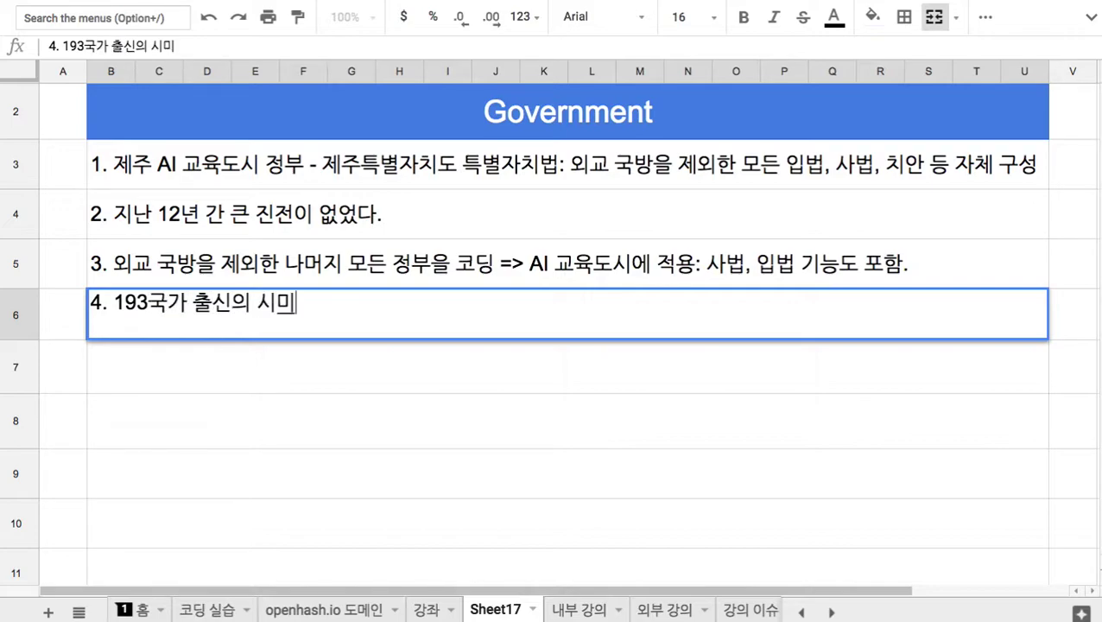
text(도시를 구성한)
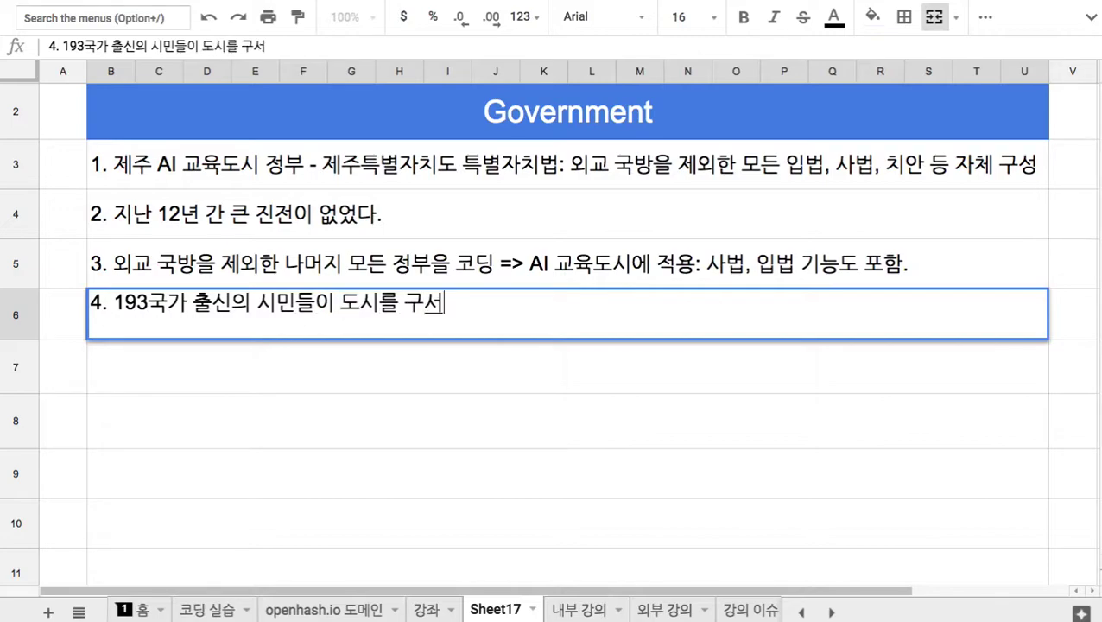
text(다고 상정)
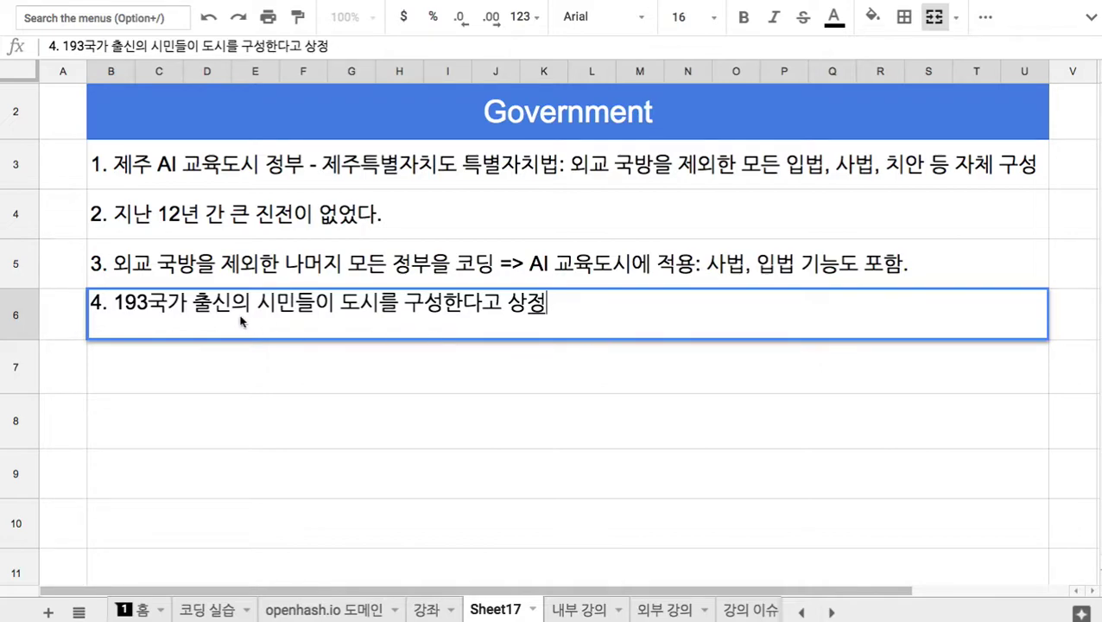
Insert a space after "193" in item 4 and append "=> 기존의 한국 정부 기능은 적합하지 않다." at its end.
click(148, 304)
click(552, 302)
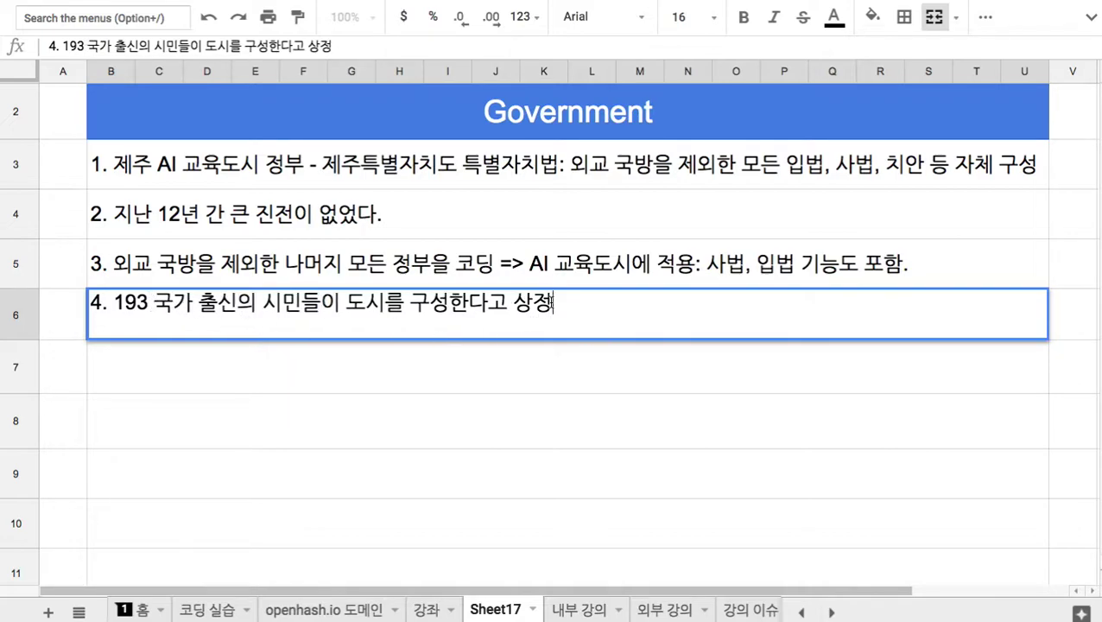
text(=> 기존의 하한국 정부 기능ㅇ은 적합하지 않다.)
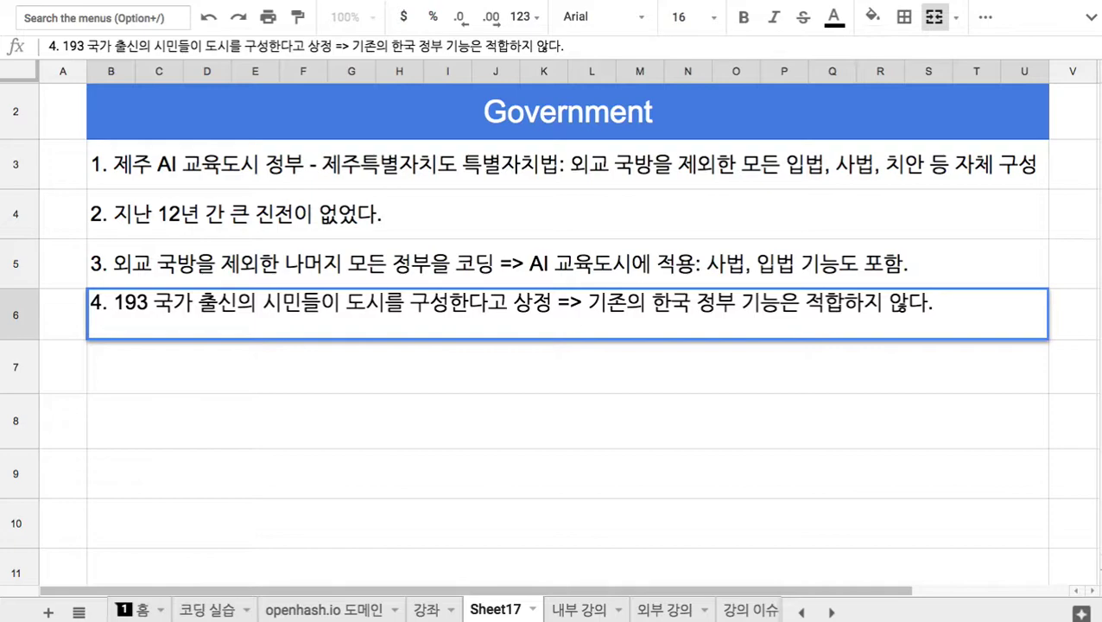
Enter "5. 공용언어 => 영어로 모든 공식 문서로 작성." as item 5 in row 7.
click(485, 369)
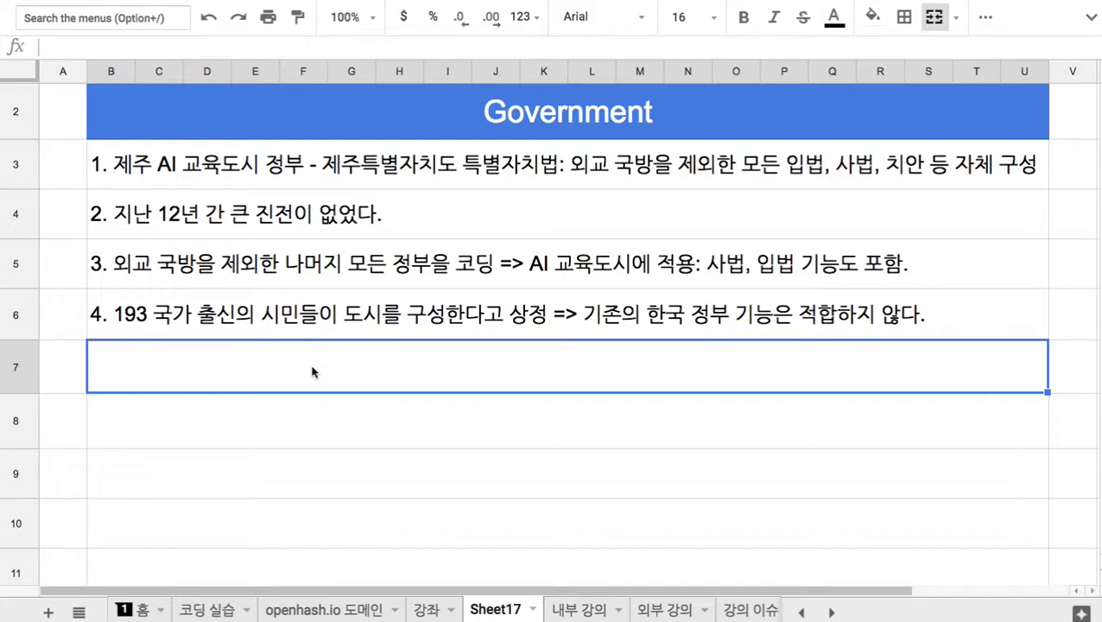
text(5. )
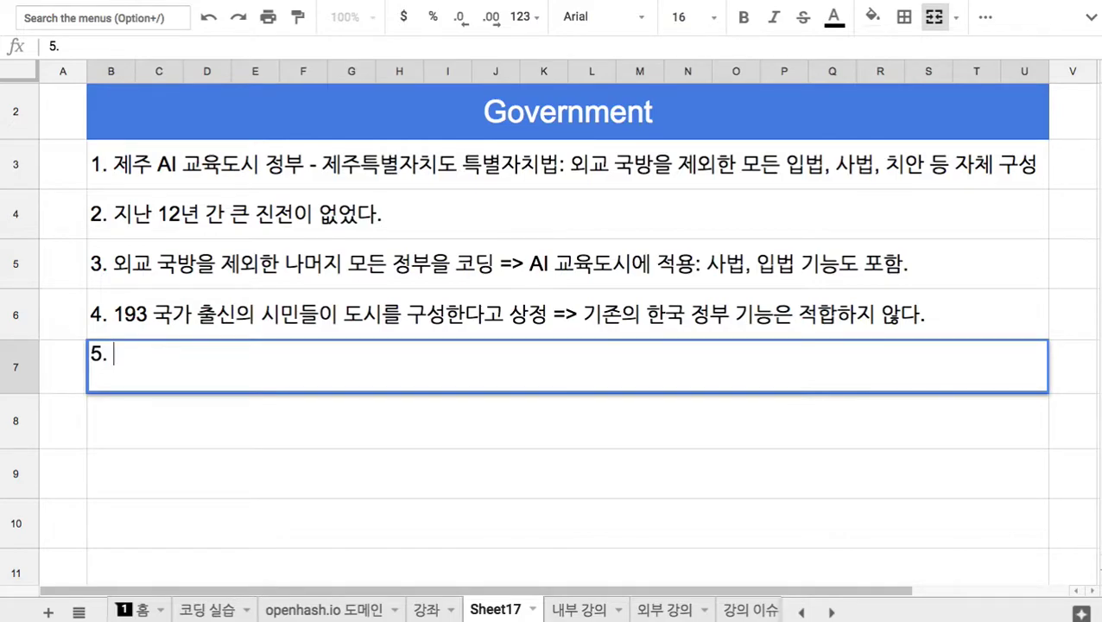
text(공용언ㅇㅓ => 영어)
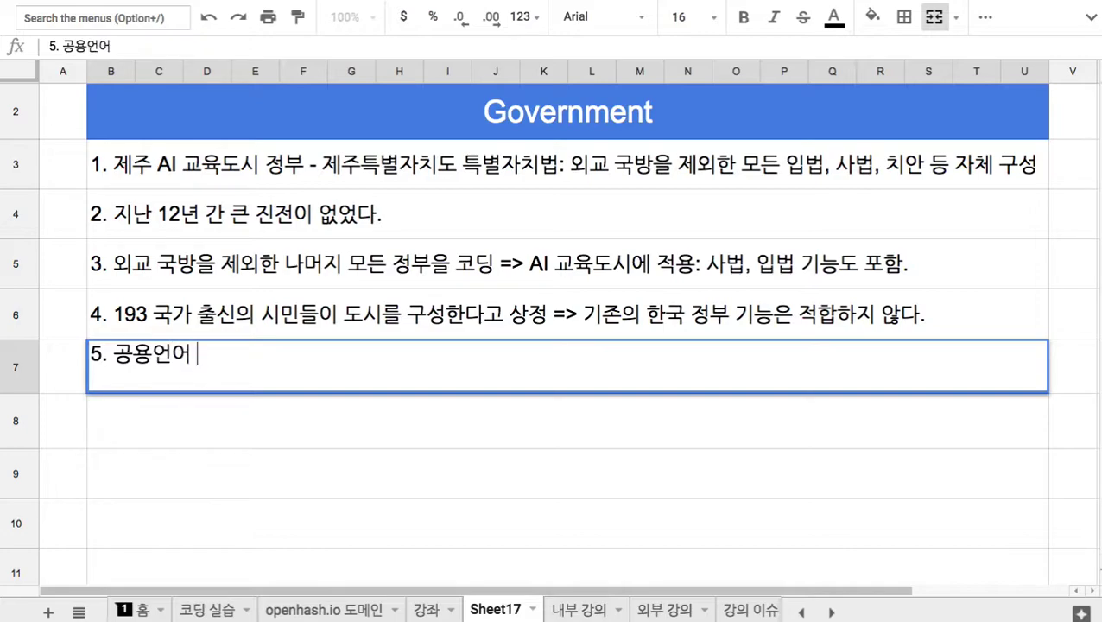
text(로 모든 공)
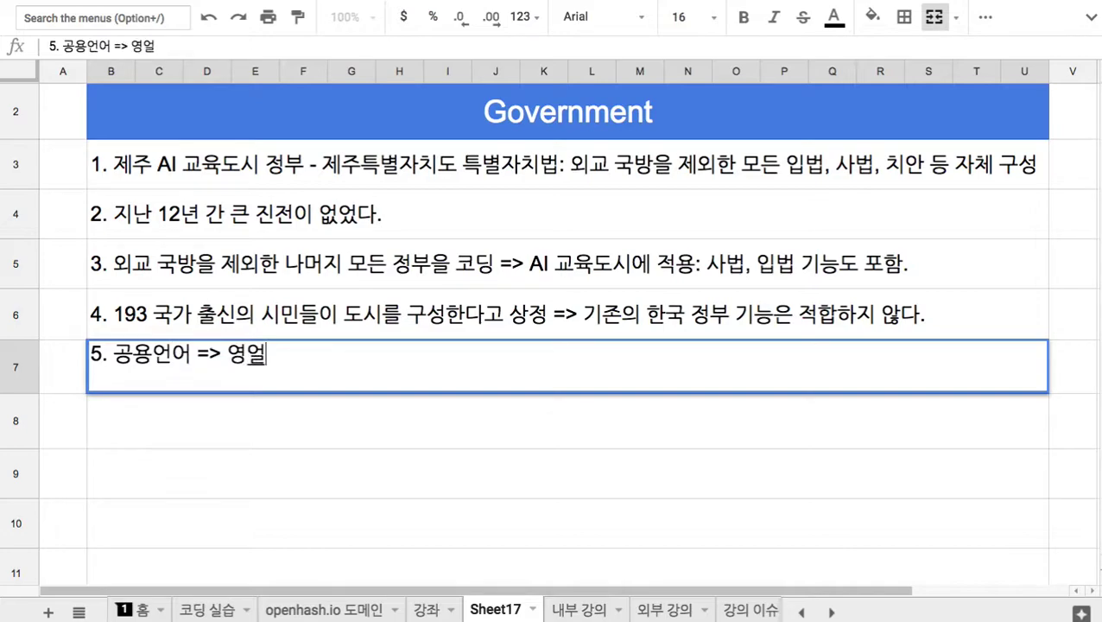
text(식 문)
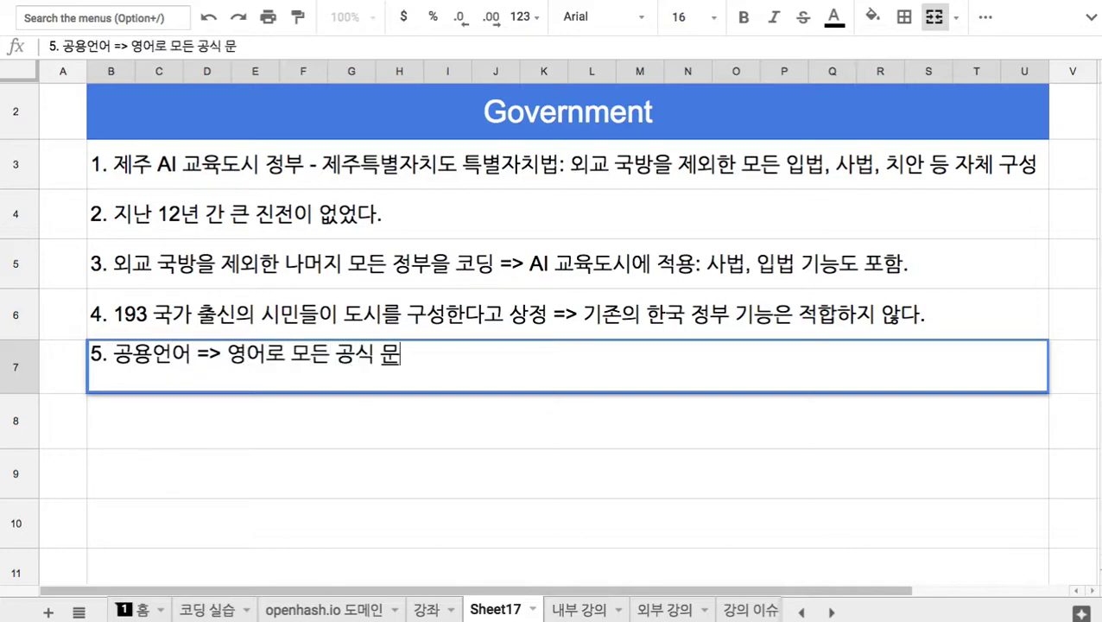
text(서로 )
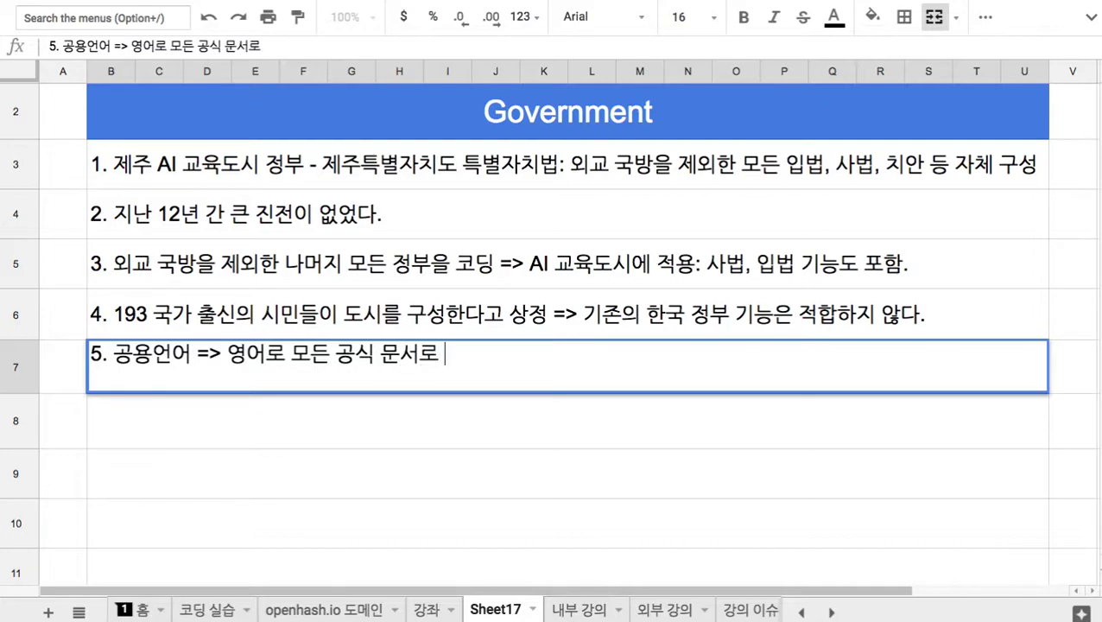
text(작성.)
key(Return)
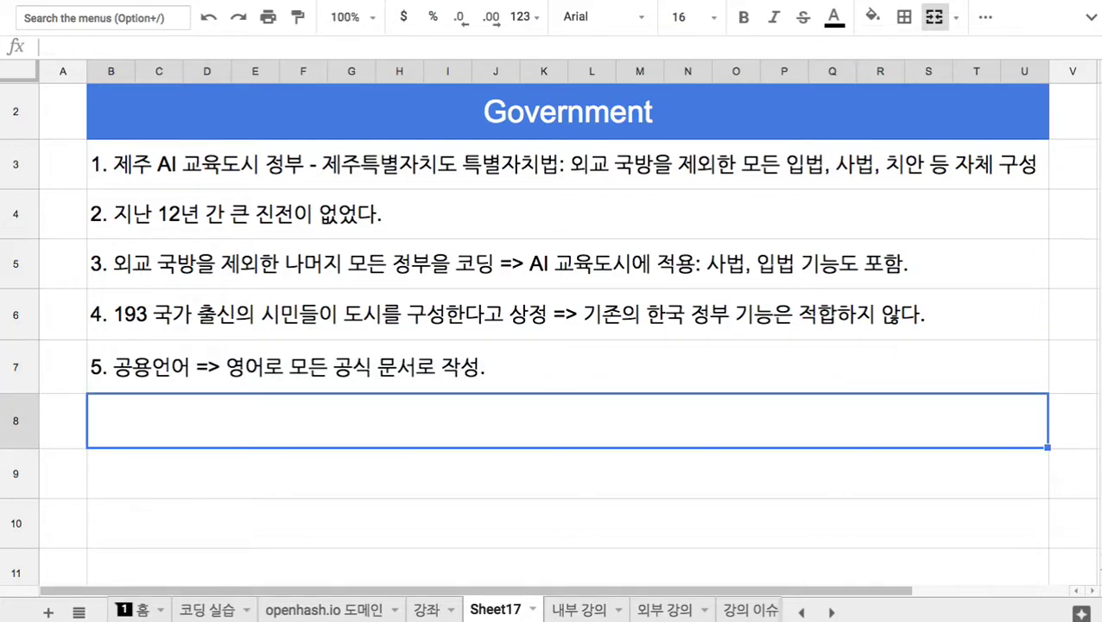
Enter "6. 자동화 => 모든 관공서를 무인 자율 운영 AI 시스템" as item 6 in row 8.
text(6. 자동화 )
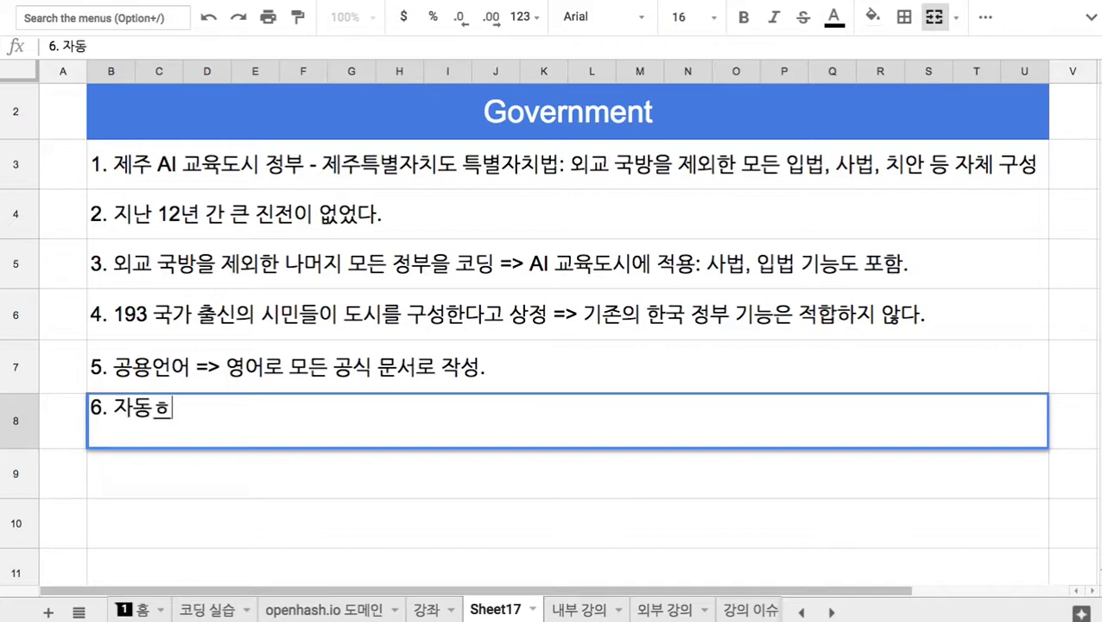
text(=.)
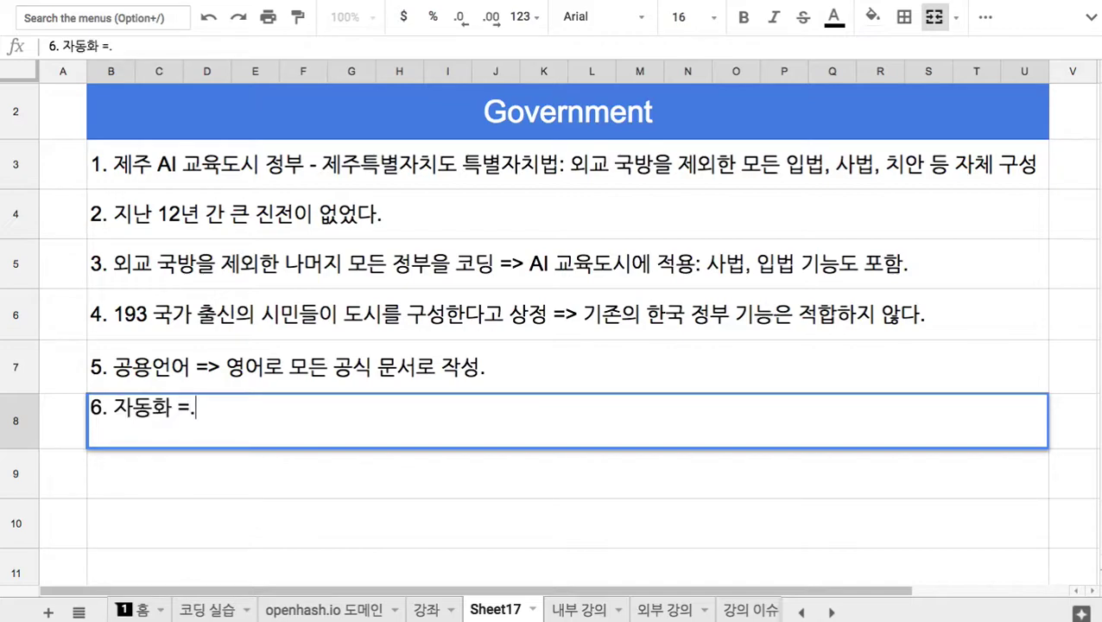
key(BackSpace)
text(> 모든 )
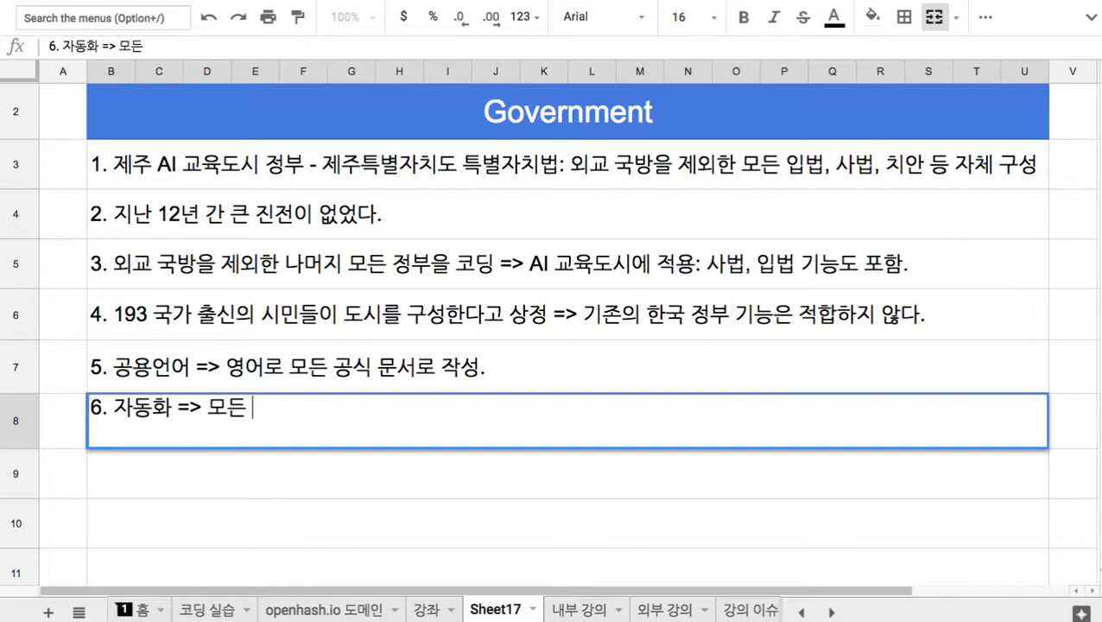
text(관공서를 무인)
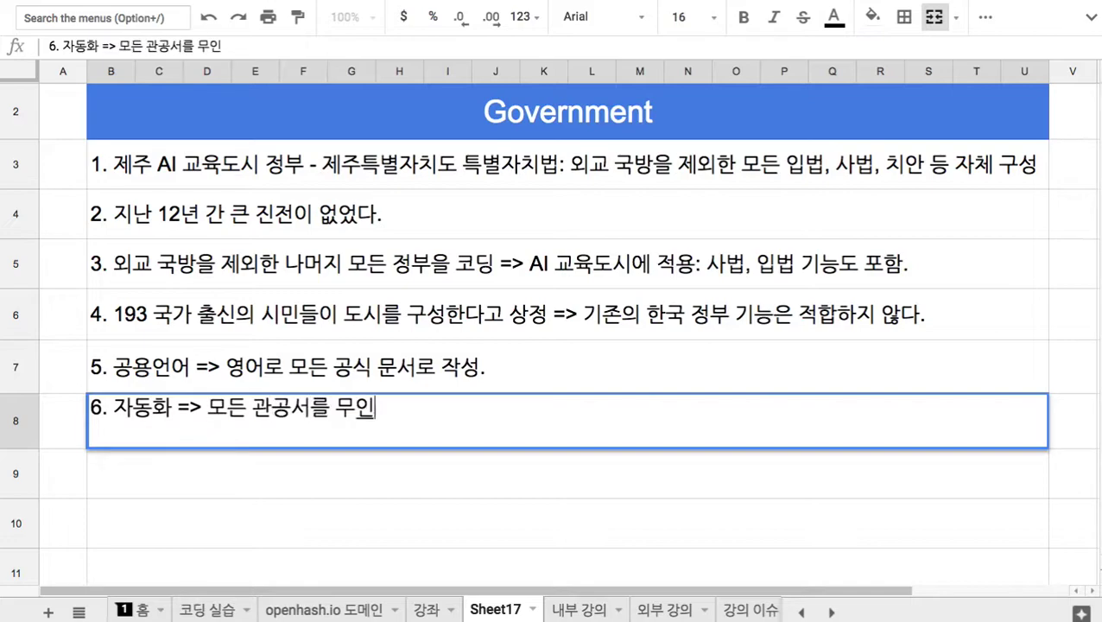
text( 장율 운영)
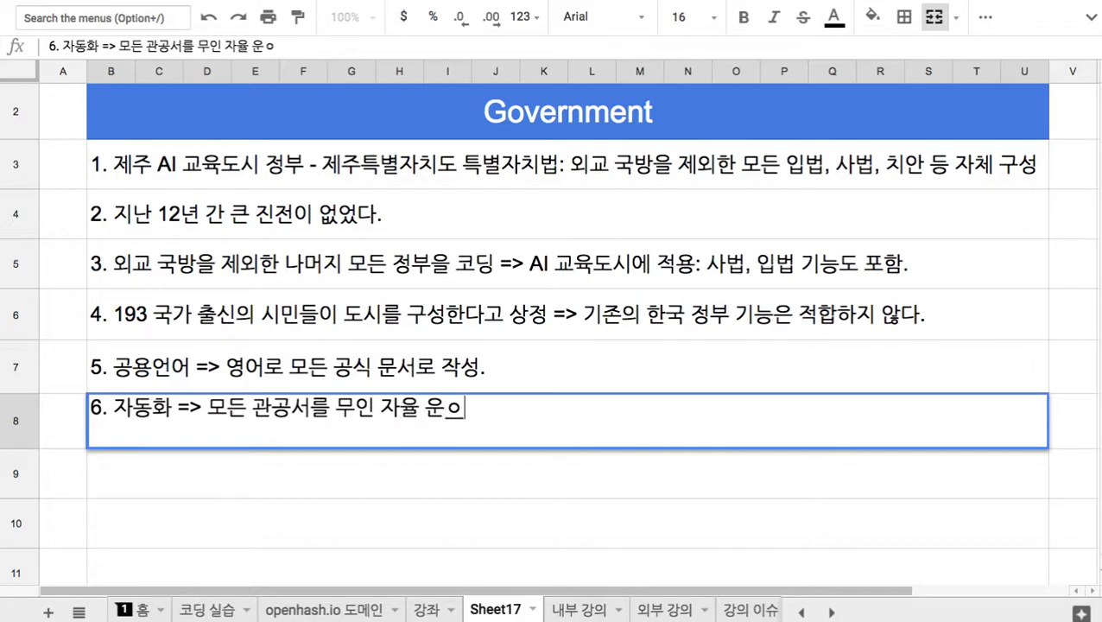
text( AI시스템)
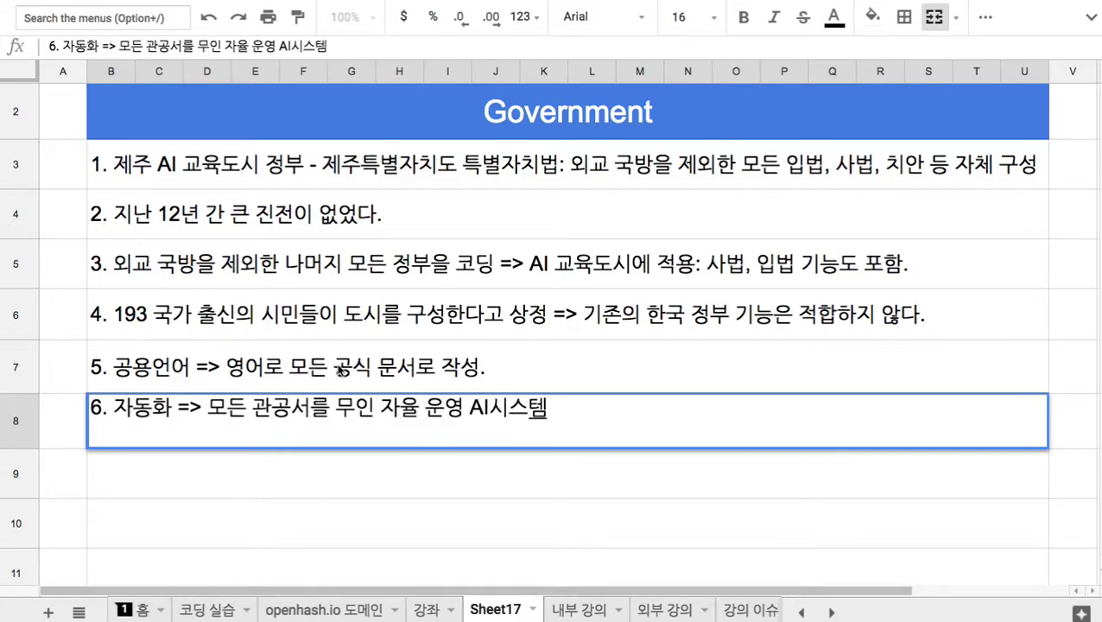
click(490, 407)
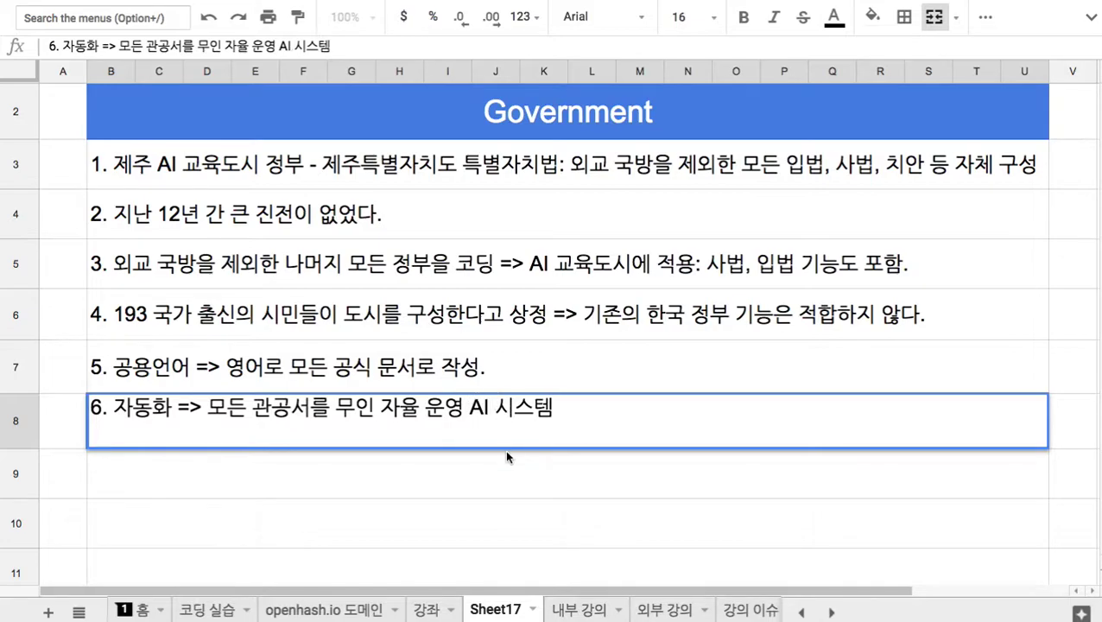
key(Return)
Enter "7. 자연인은 민주주의를 구현" as item 7 in row 9.
scroll(504, 445, down, 2)
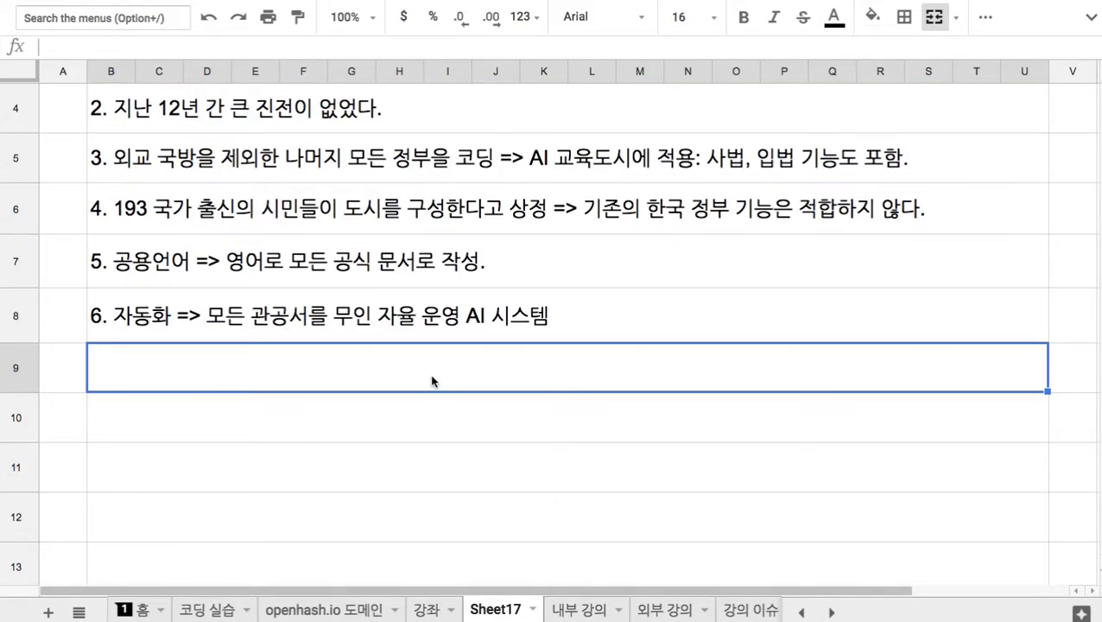
text(7. 사라)
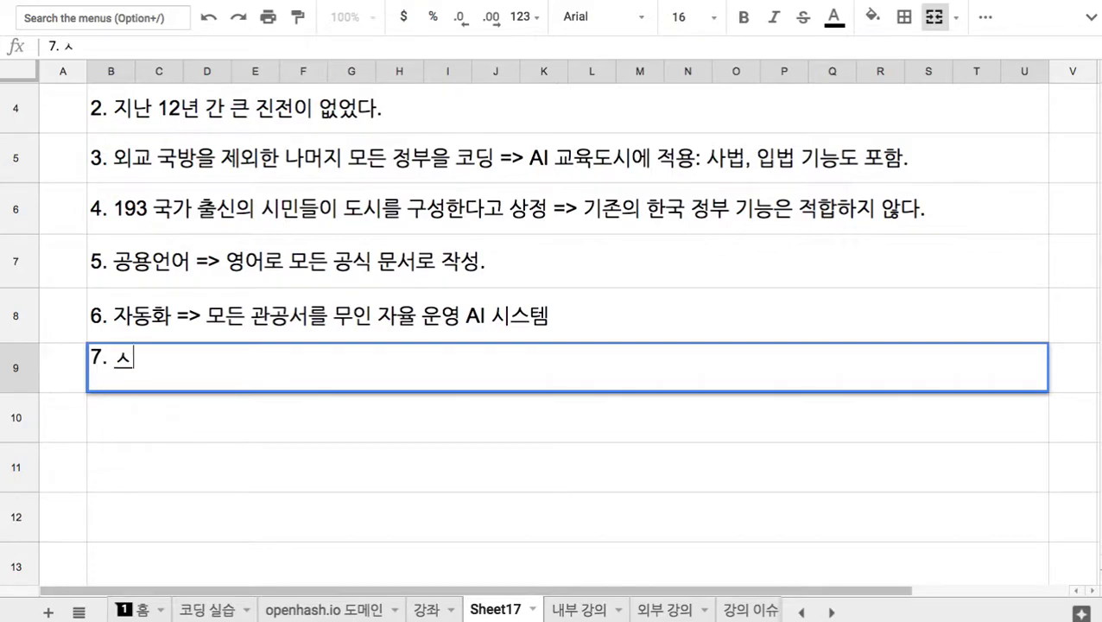
key(BackSpace)
key(BackSpace)
text(자연인)
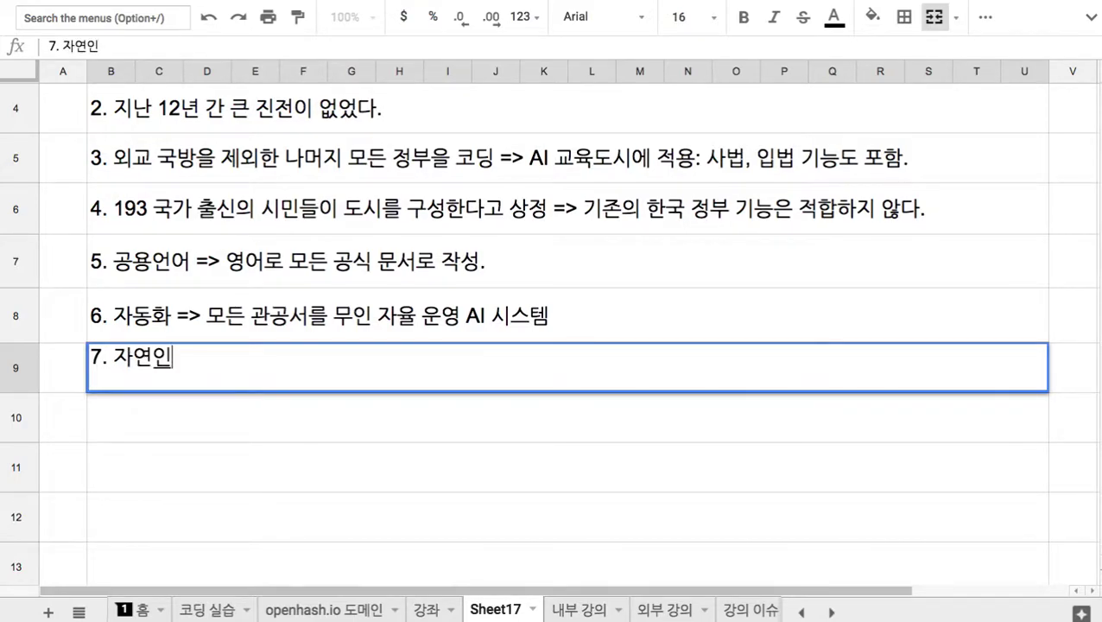
text(은 민주)
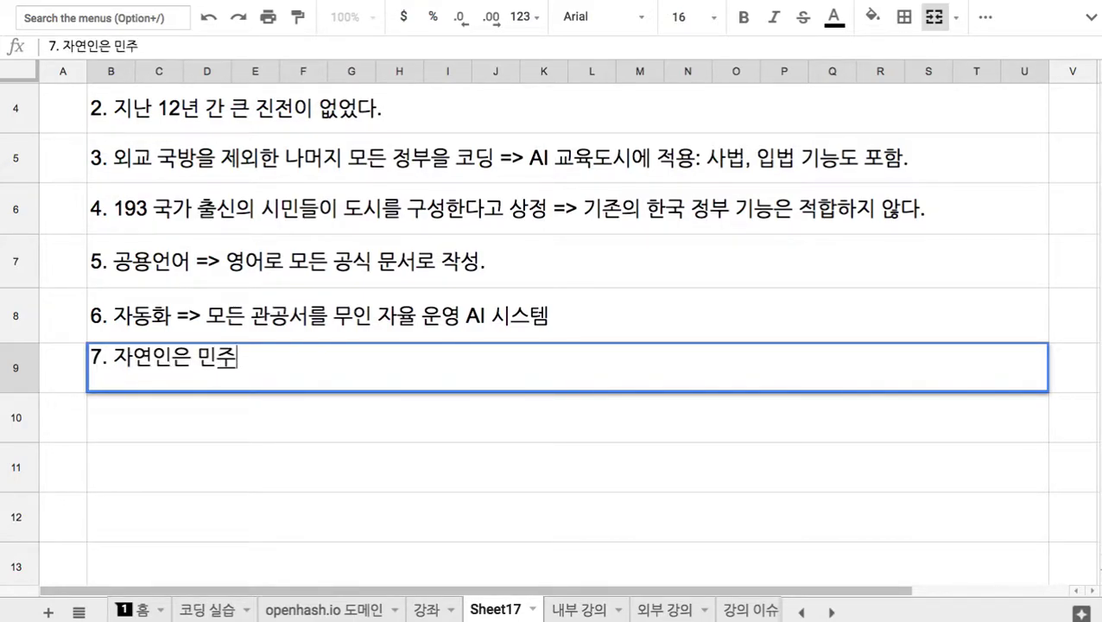
text(주의를 구서)
key(BackSpace)
key(BackSpace)
text(현)
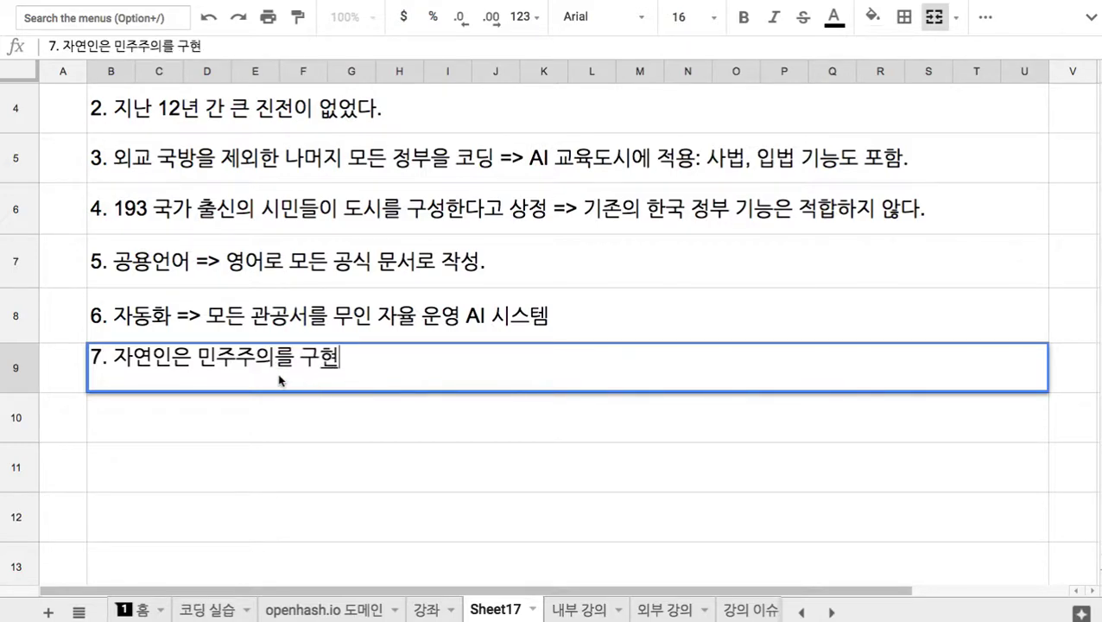
Insert "직접" before "민주주의를" in item 7 and color that word blue.
click(200, 356)
text(직접)
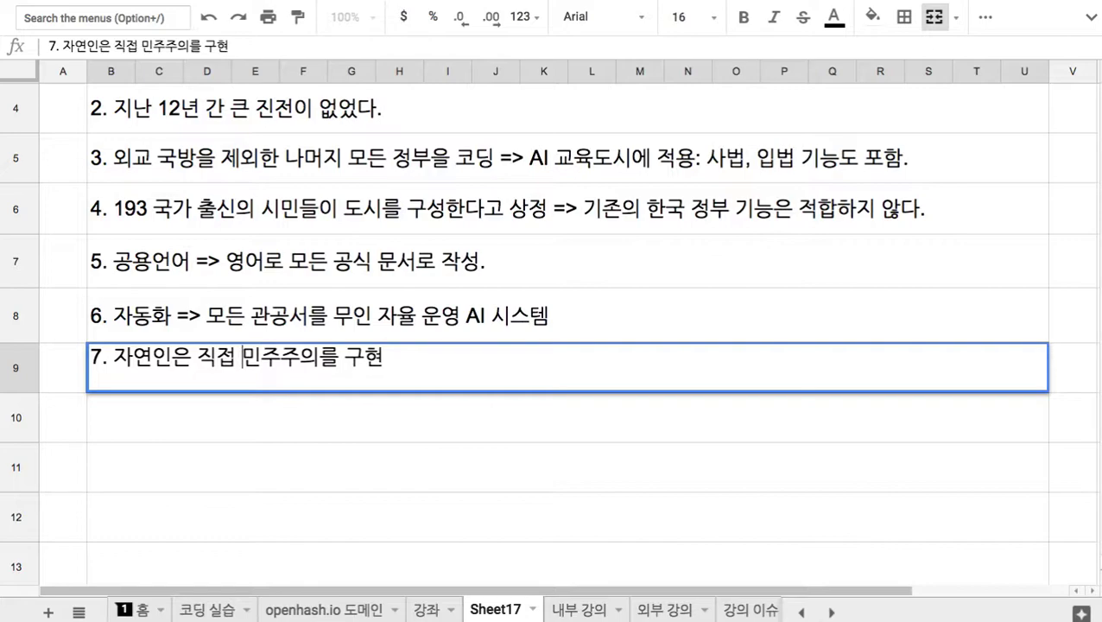
drag(197, 357, 242, 356)
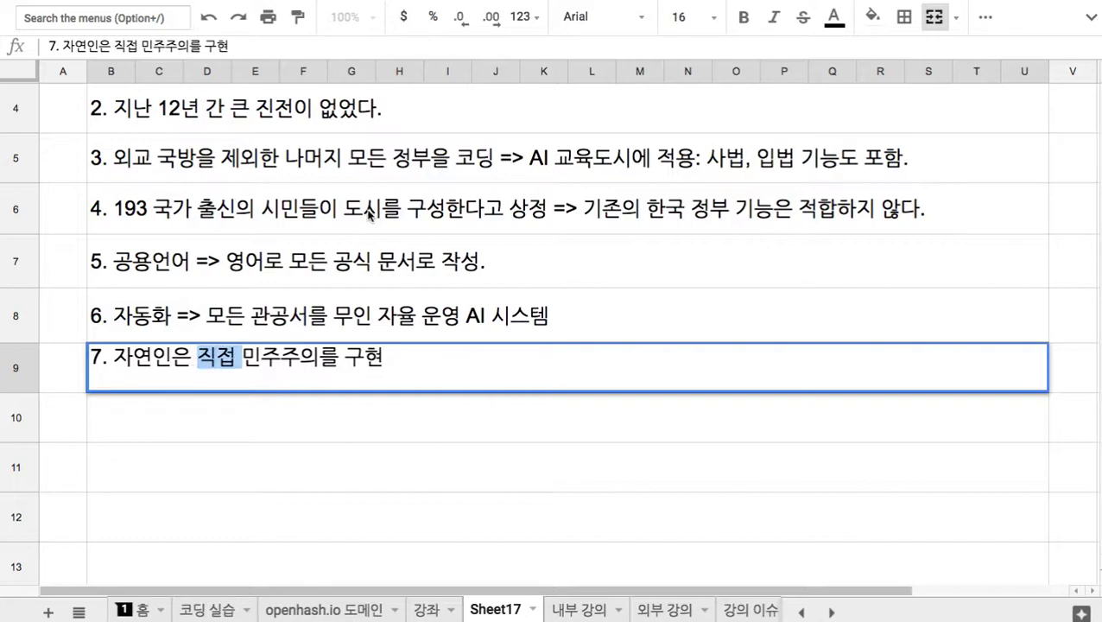
click(834, 17)
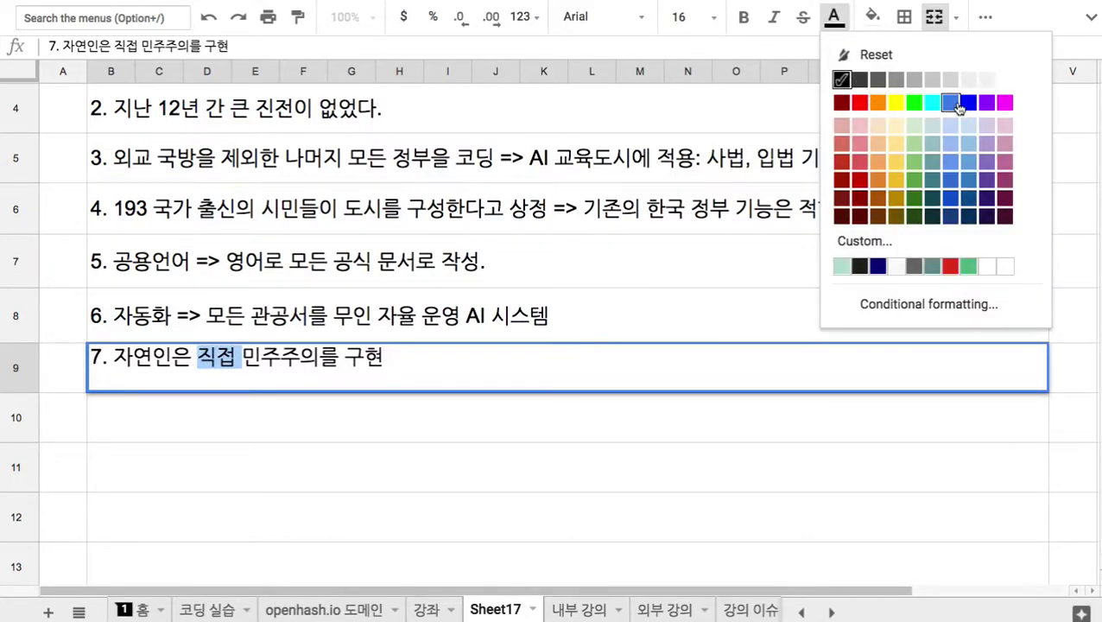
click(952, 104)
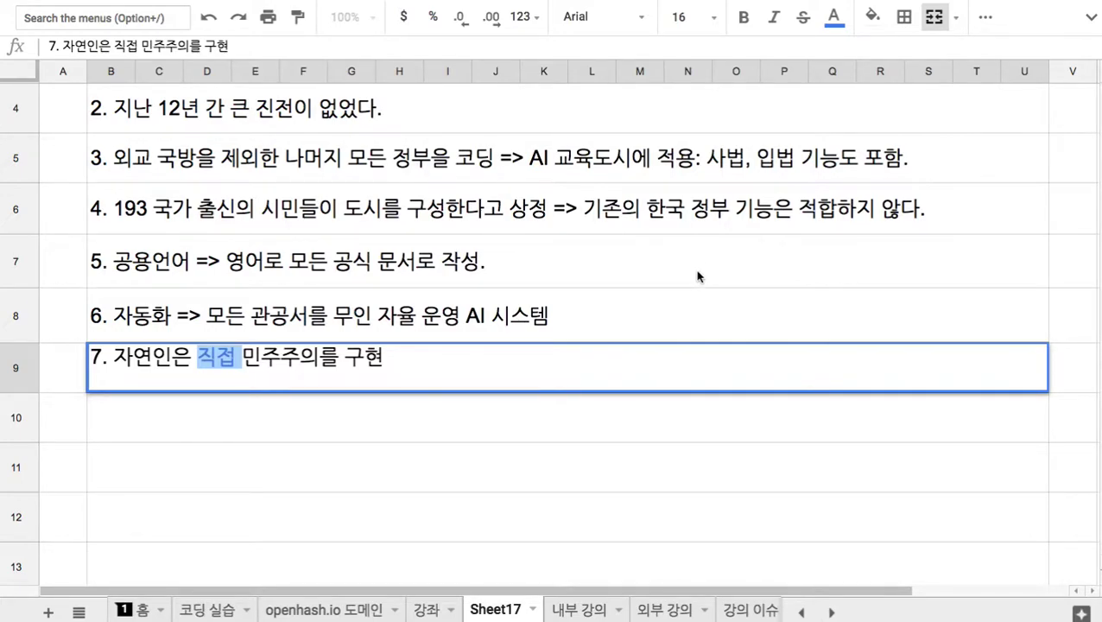
Color the words "AI 시스템" at the end of item 6 in the same blue.
double_click(466, 304)
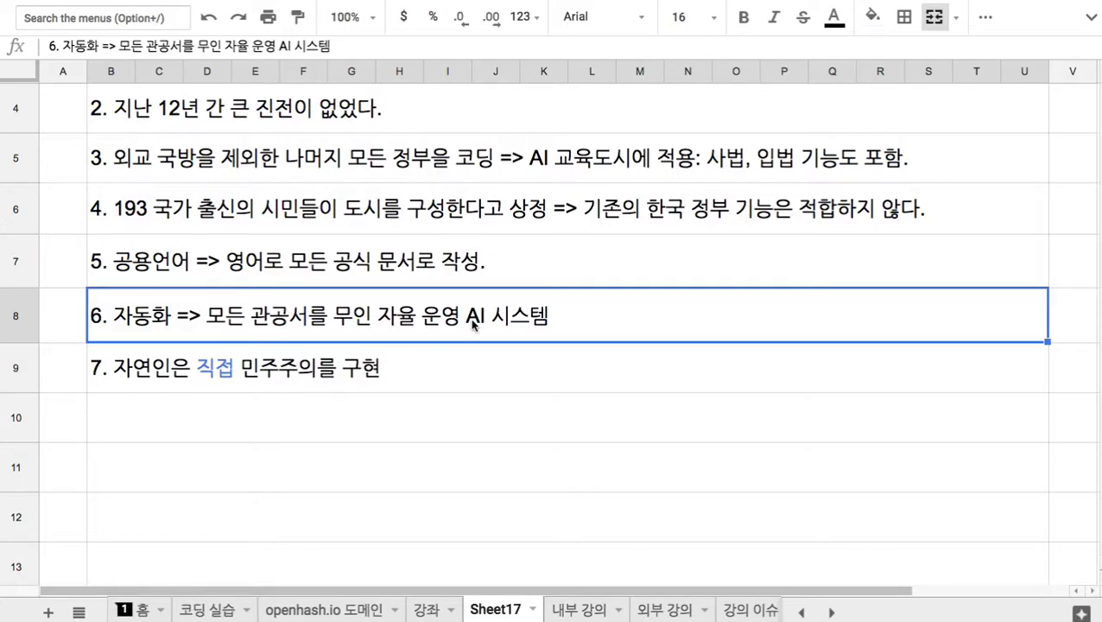
drag(464, 302, 587, 304)
click(834, 16)
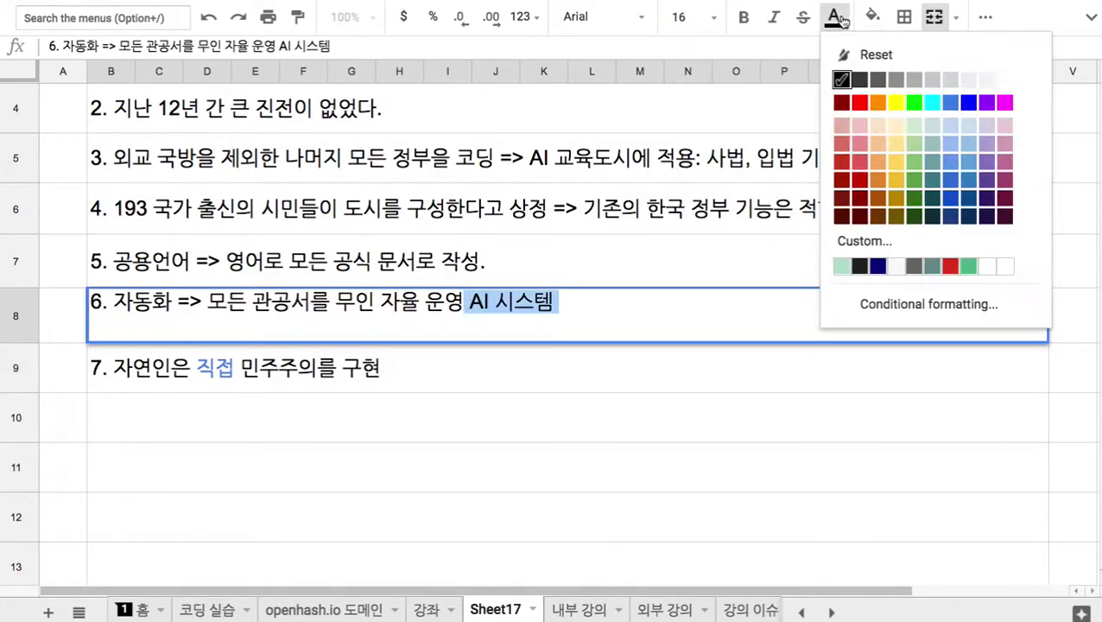
click(950, 104)
click(829, 214)
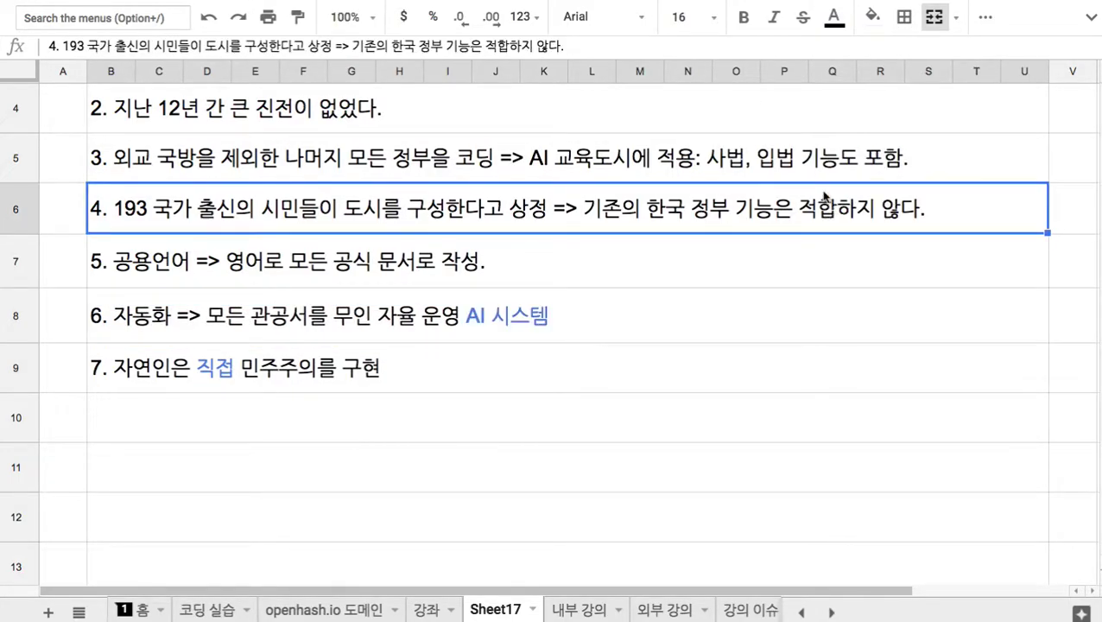
scroll(828, 198, up, 3)
click(712, 166)
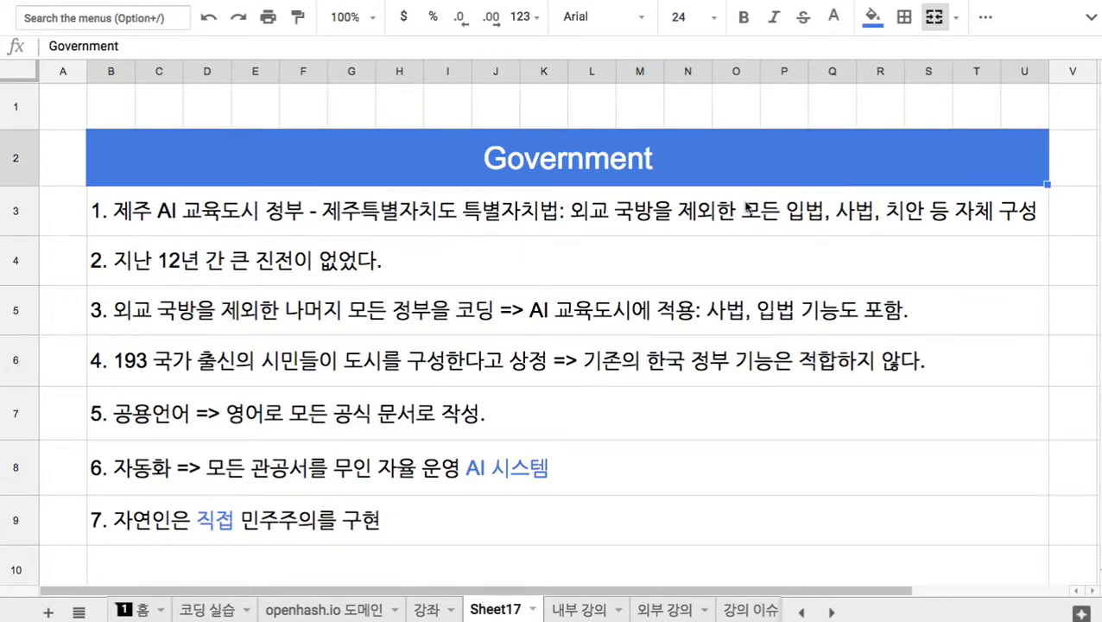
click(772, 218)
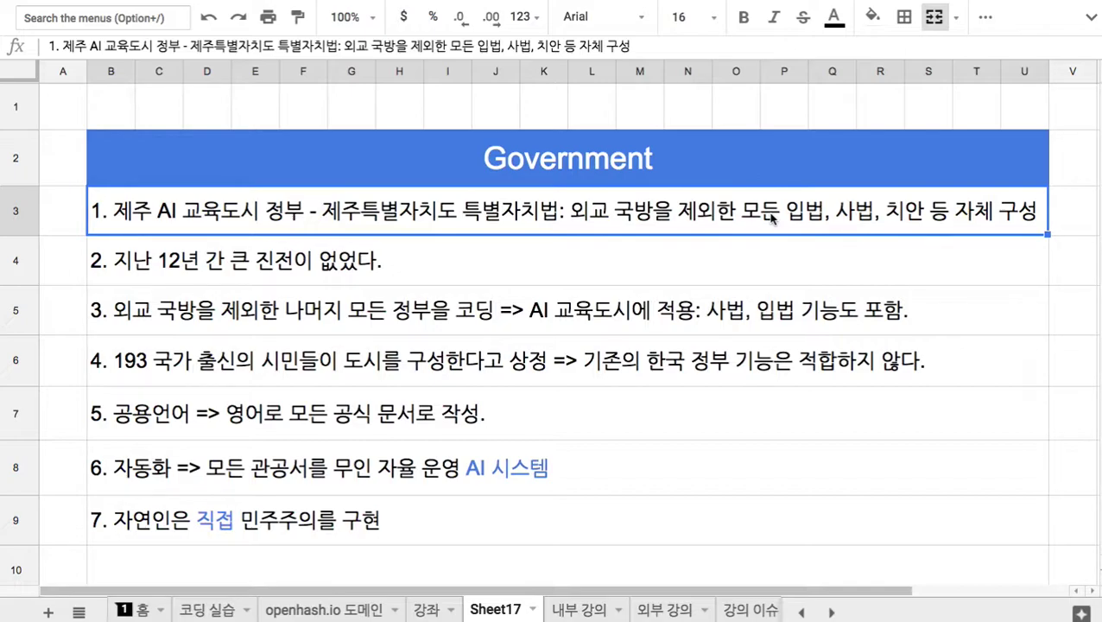
scroll(771, 218, down, 2)
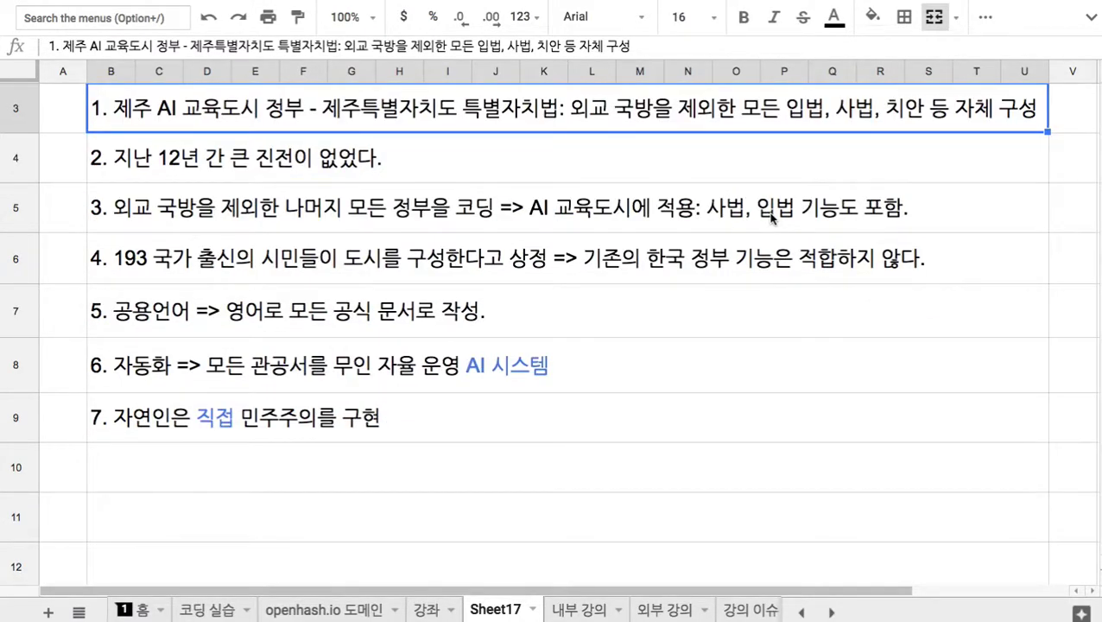
scroll(771, 219, up, 1)
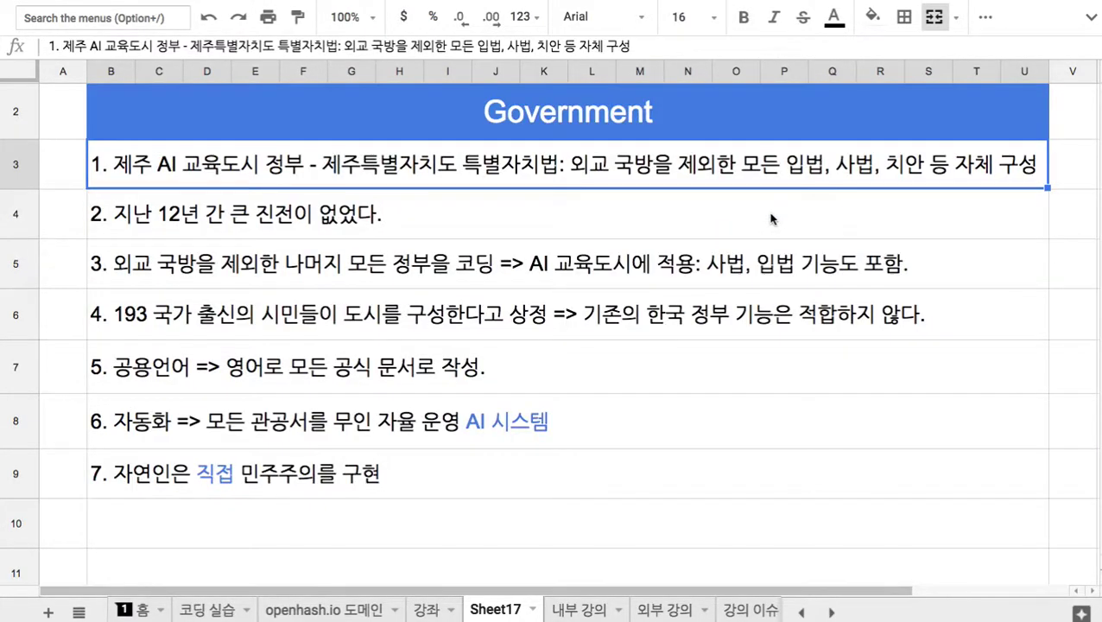
Make row 2, which holds the "Government" title, slightly taller.
click(682, 136)
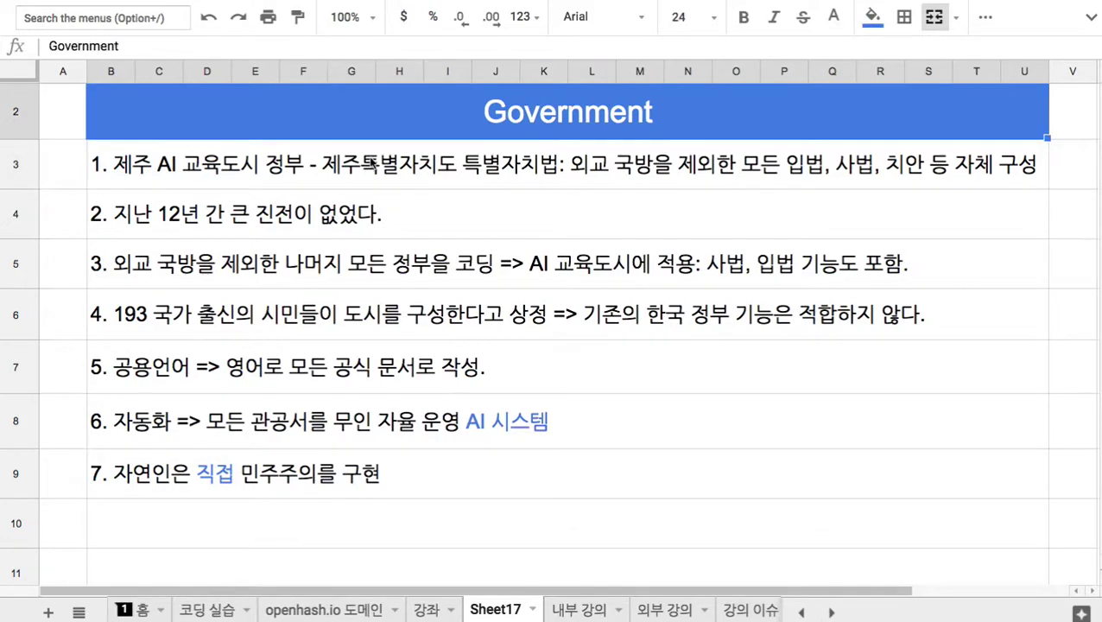
drag(17, 139, 17, 158)
scroll(138, 175, up, 1)
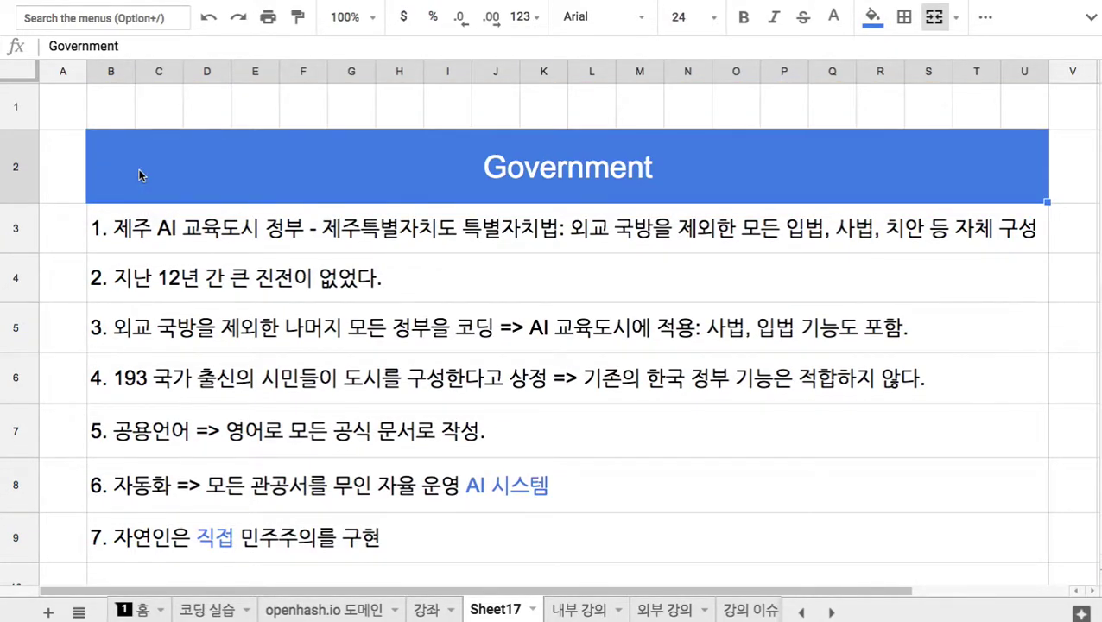
Open item 1 in row 3 for editing and select the words "제주 AI 교육도시" in its text.
scroll(138, 175, down, 3)
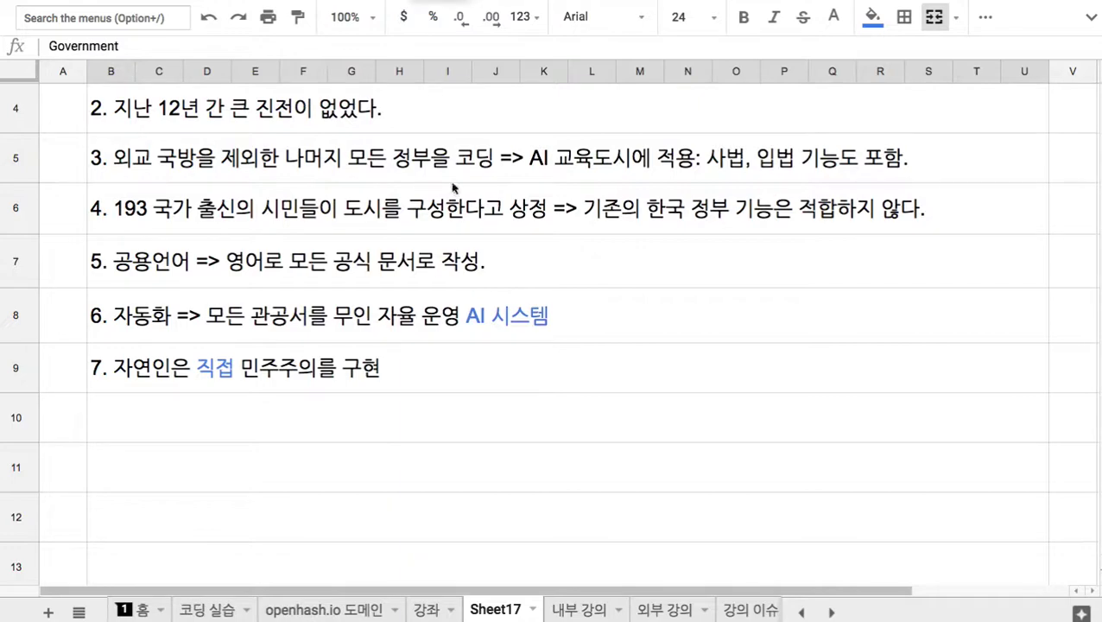
scroll(419, 186, up, 3)
double_click(207, 229)
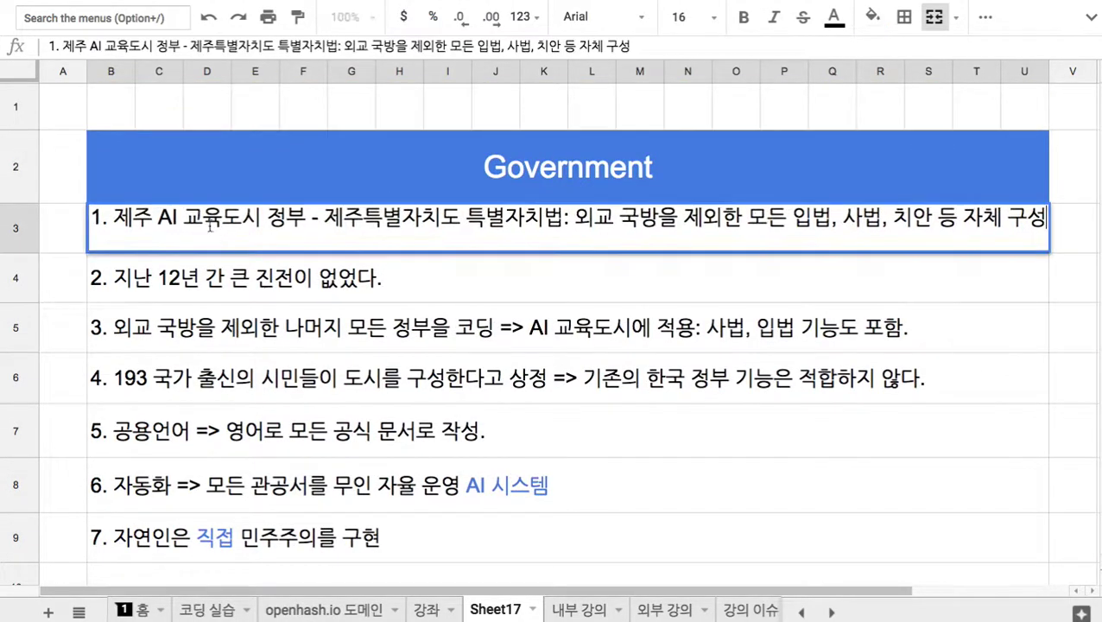
drag(113, 218, 261, 217)
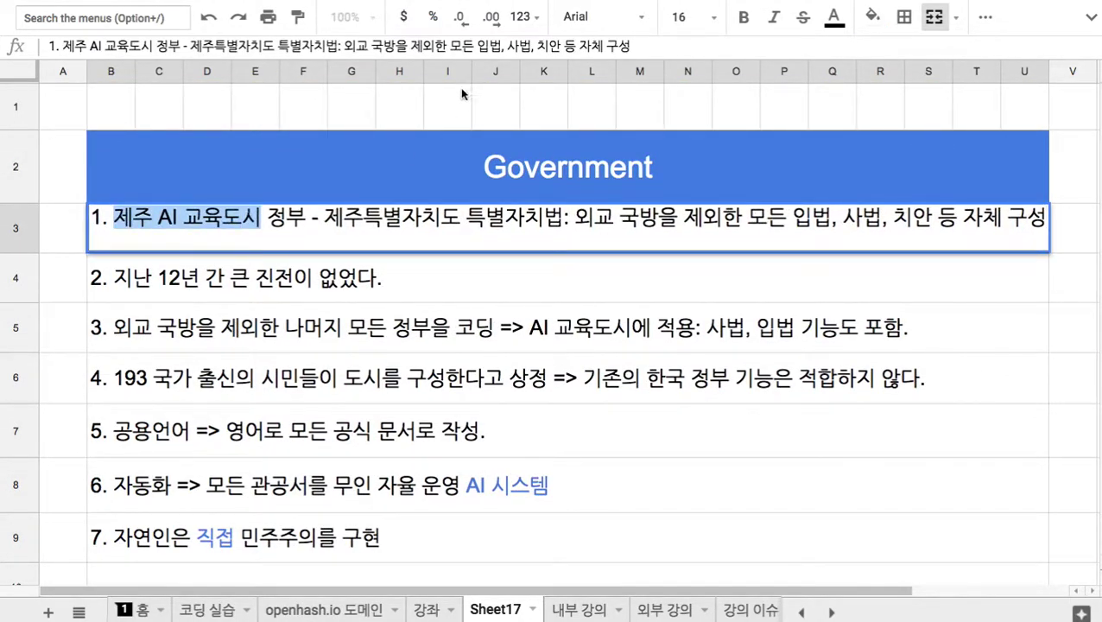